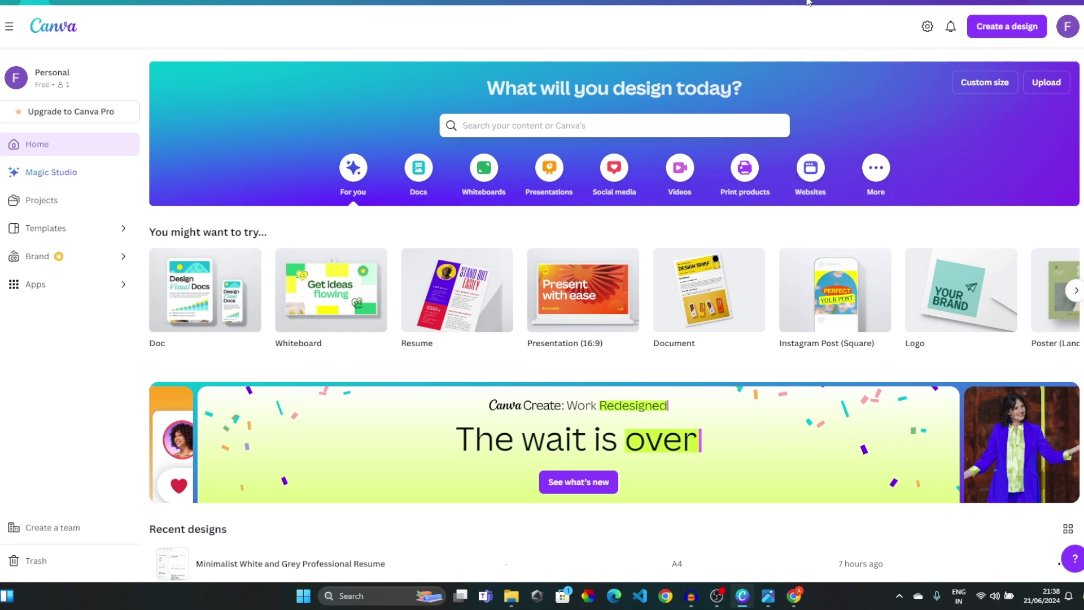
Switch to the YouTube browser window and review the videos in the Canva Designing Complete Course playlist.
key(alt+Tab)
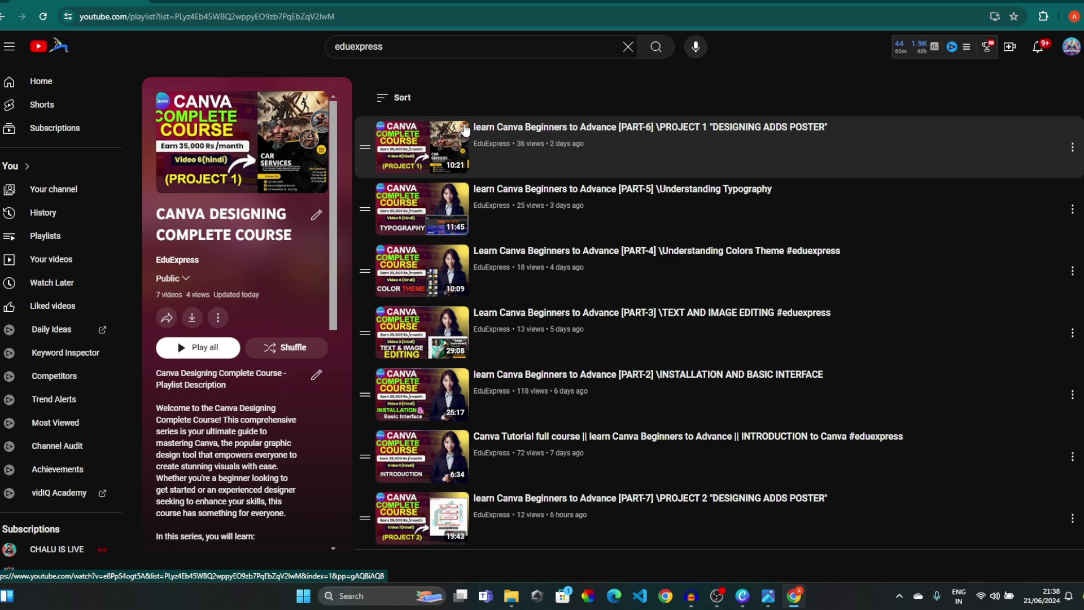
scroll(465, 129, down, 1)
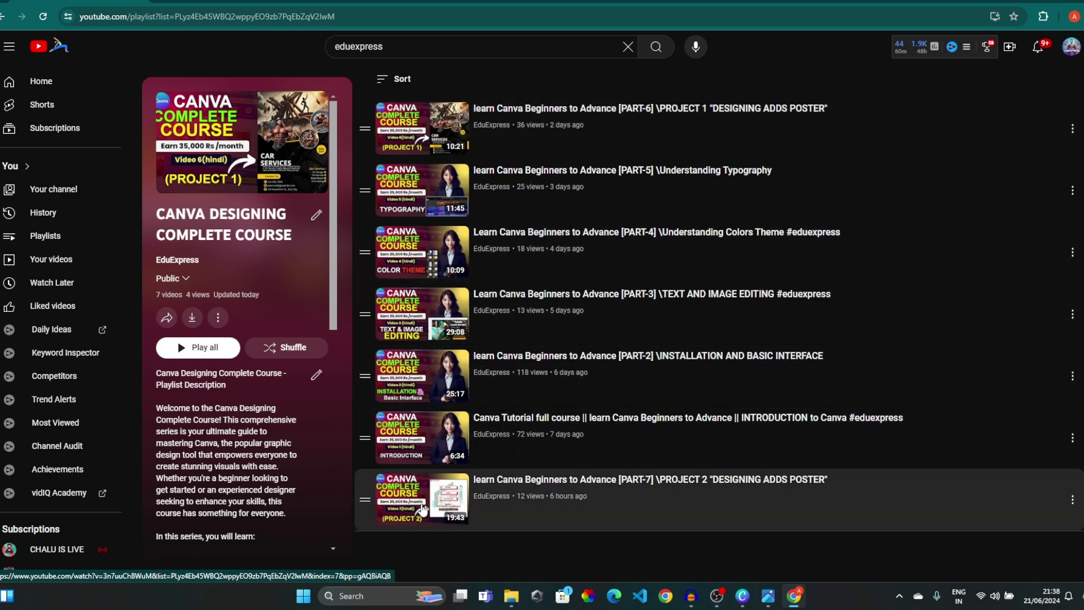
key(super+d)
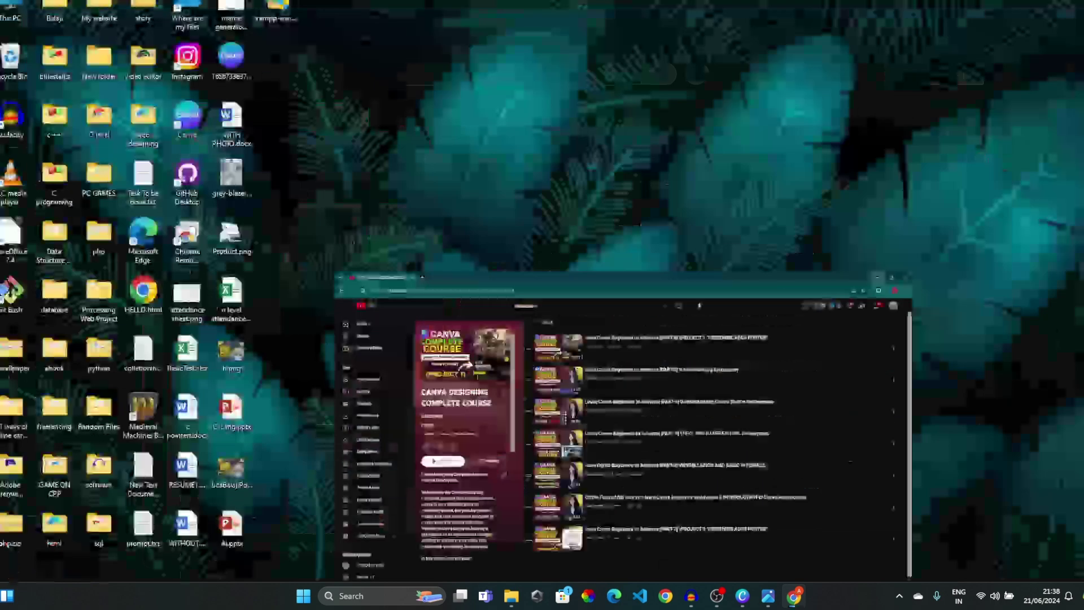
Open the reference thumbnail in the image viewer, examine its layout and text, and return to Canva.
click(769, 597)
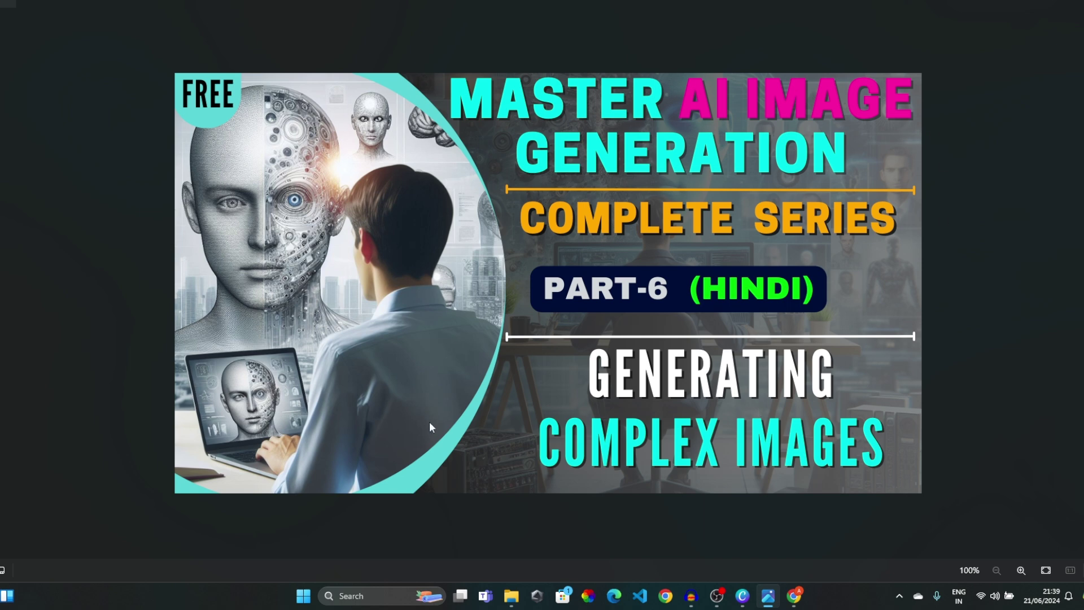
scroll(649, 203, up, 1)
scroll(695, 248, down, 1)
mouse_move(753, 606)
click(743, 606)
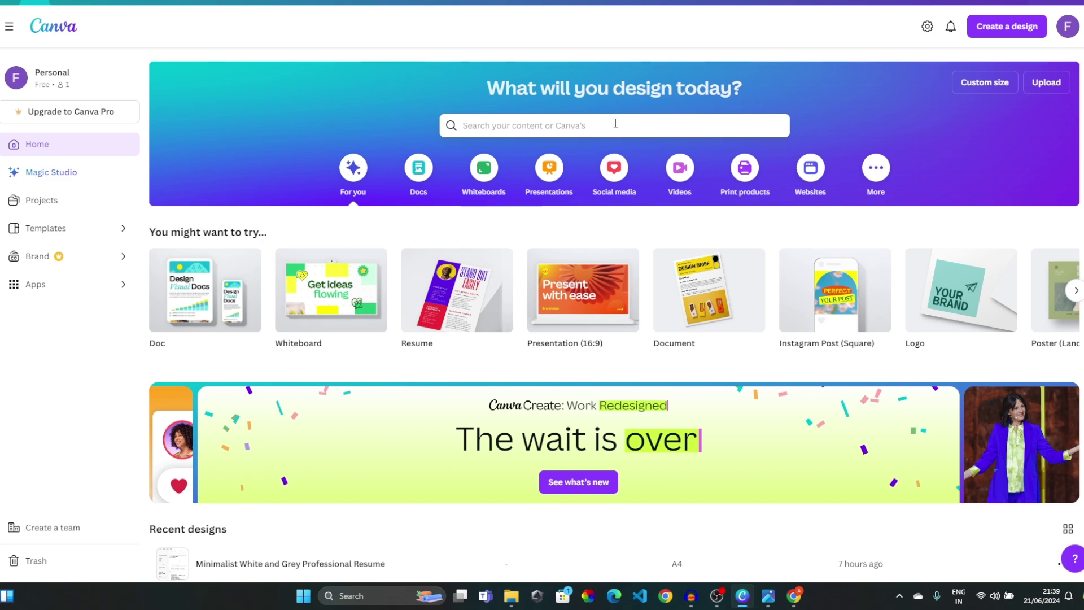
click(771, 600)
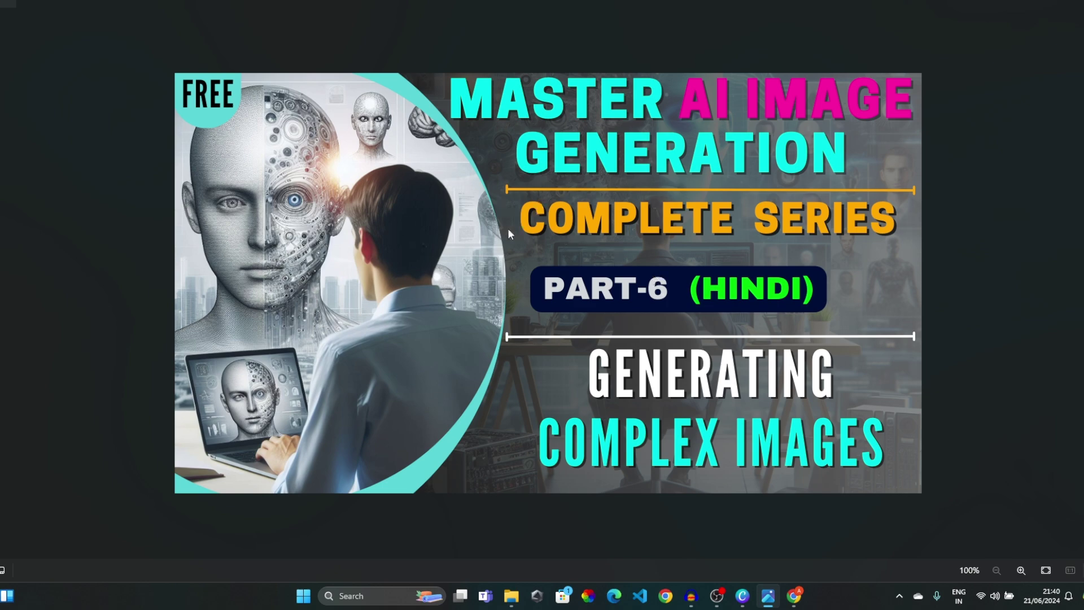
click(1040, 1)
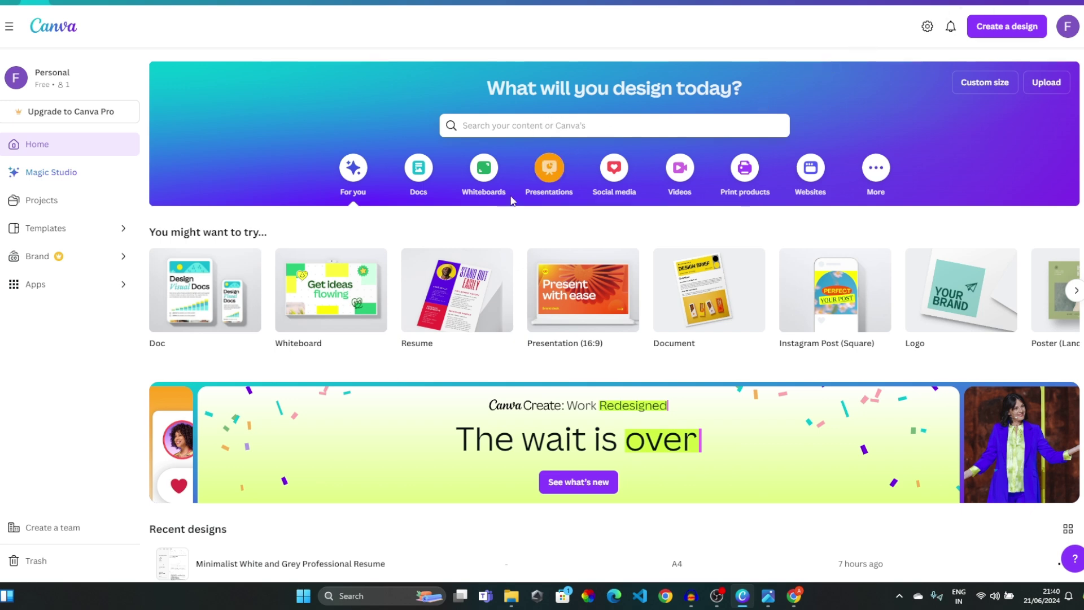
Search the templates for "thubnail" and browse the suggested YouTube thumbnail templates.
click(527, 122)
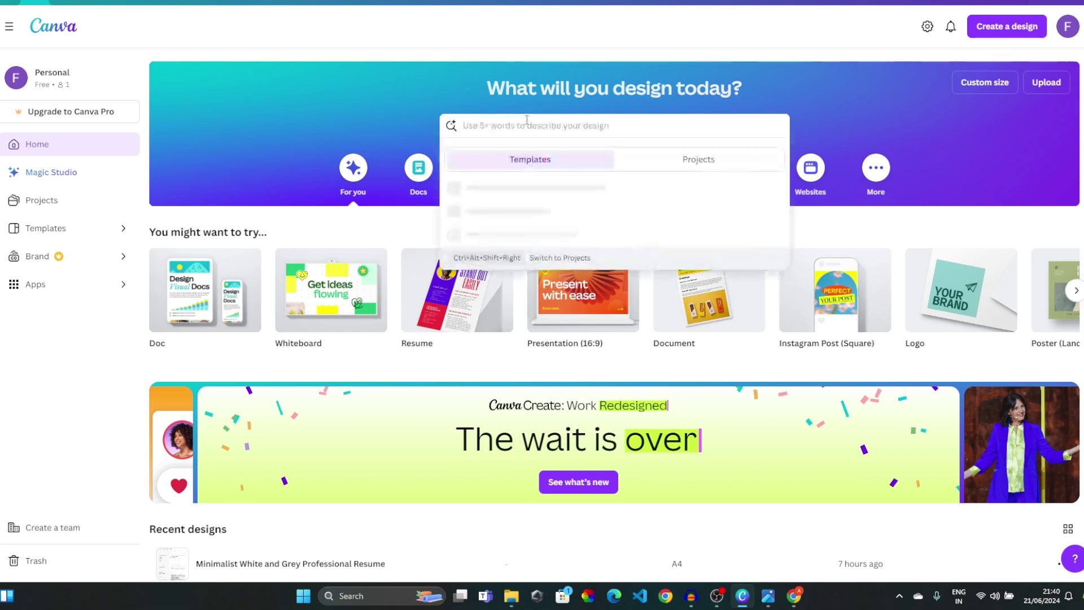
text(thubnail)
key(Return)
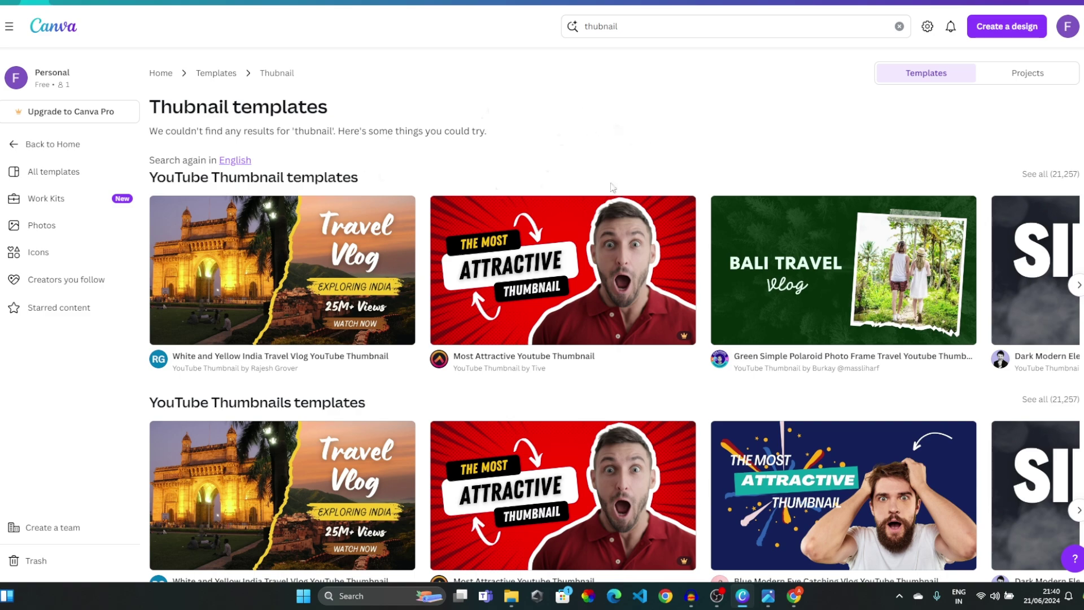
scroll(580, 344, down, 3)
scroll(581, 344, up, 3)
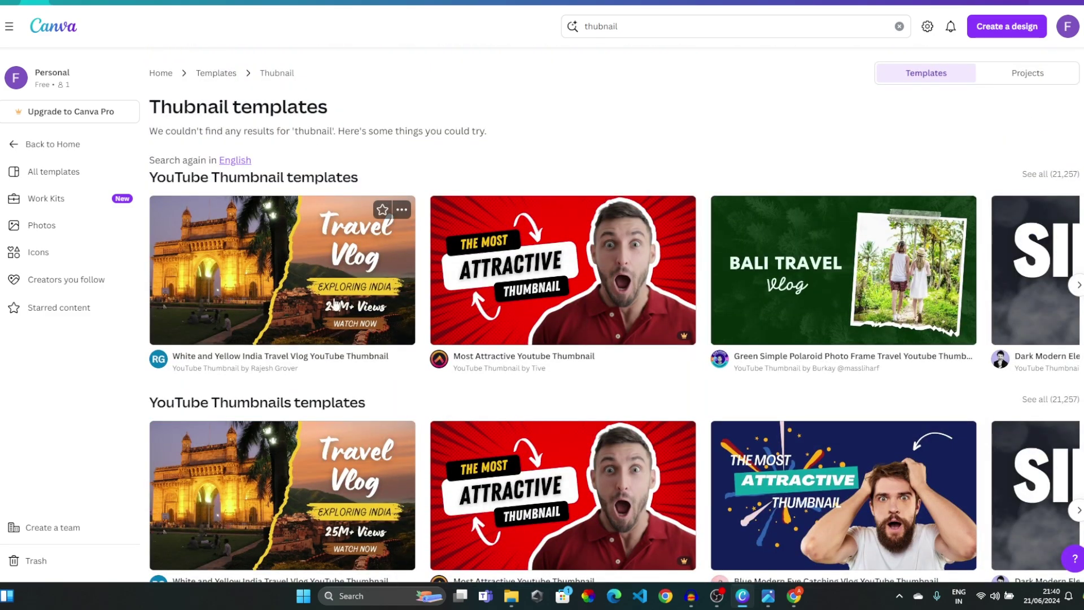
scroll(644, 138, down, 10)
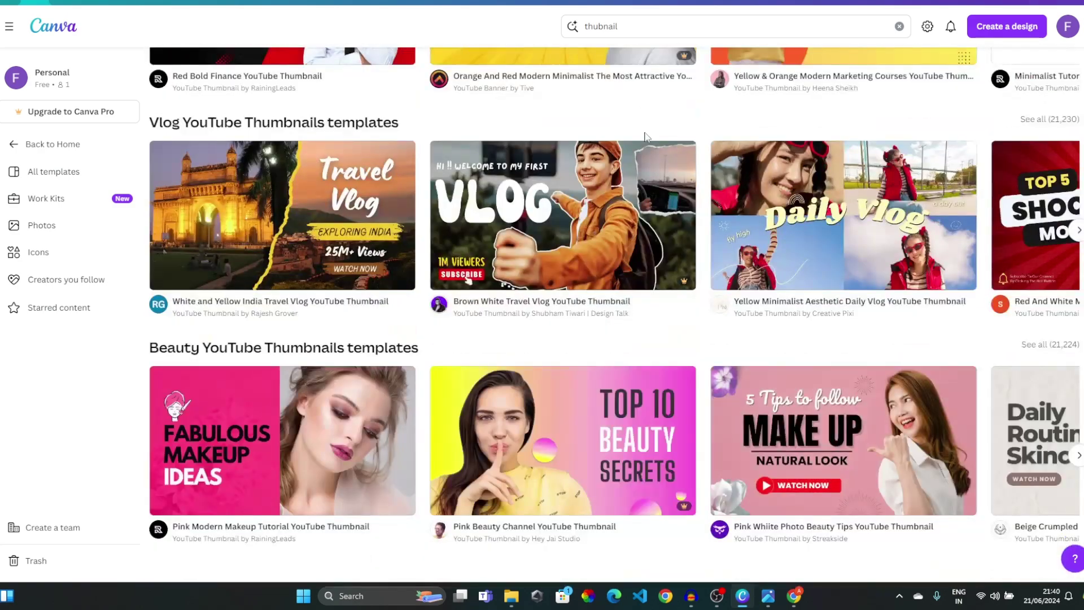
scroll(939, 164, up, 10)
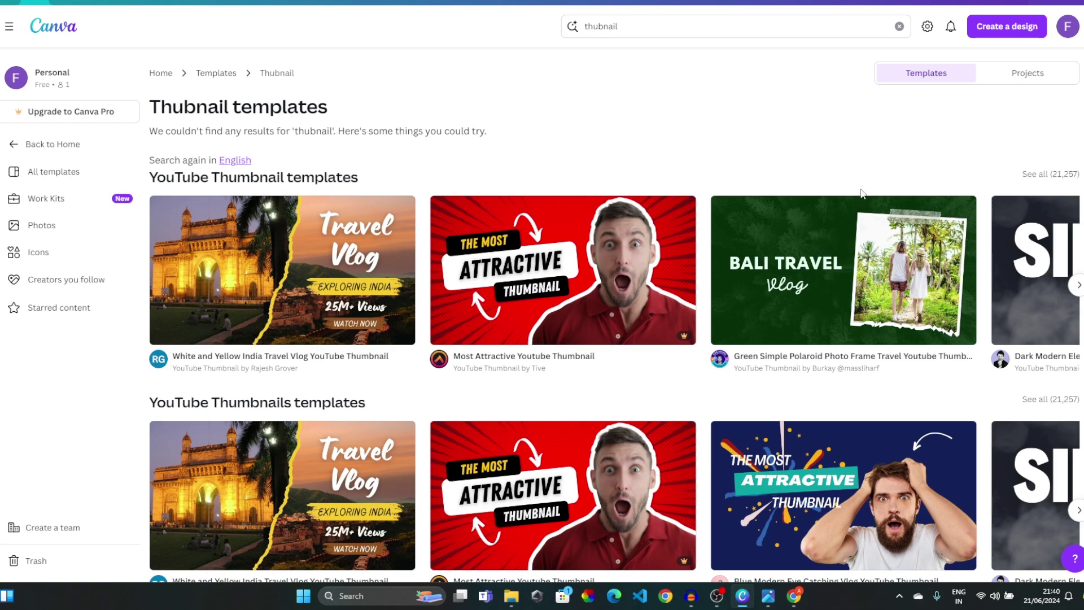
Look up "thumb" among the design types and create a blank YouTube Thumbnail design.
click(1005, 35)
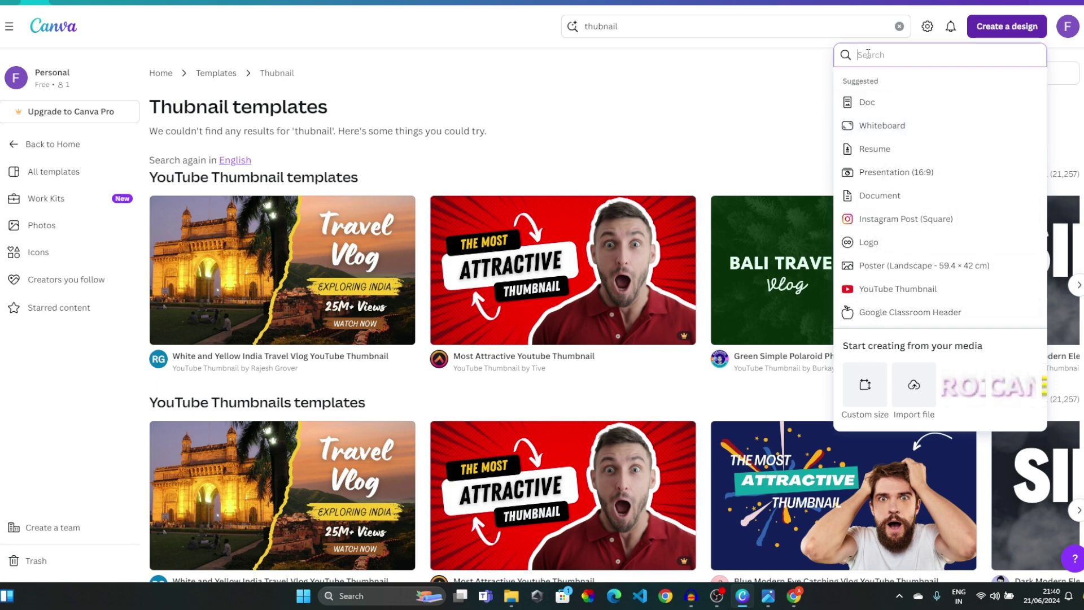
text(thumb)
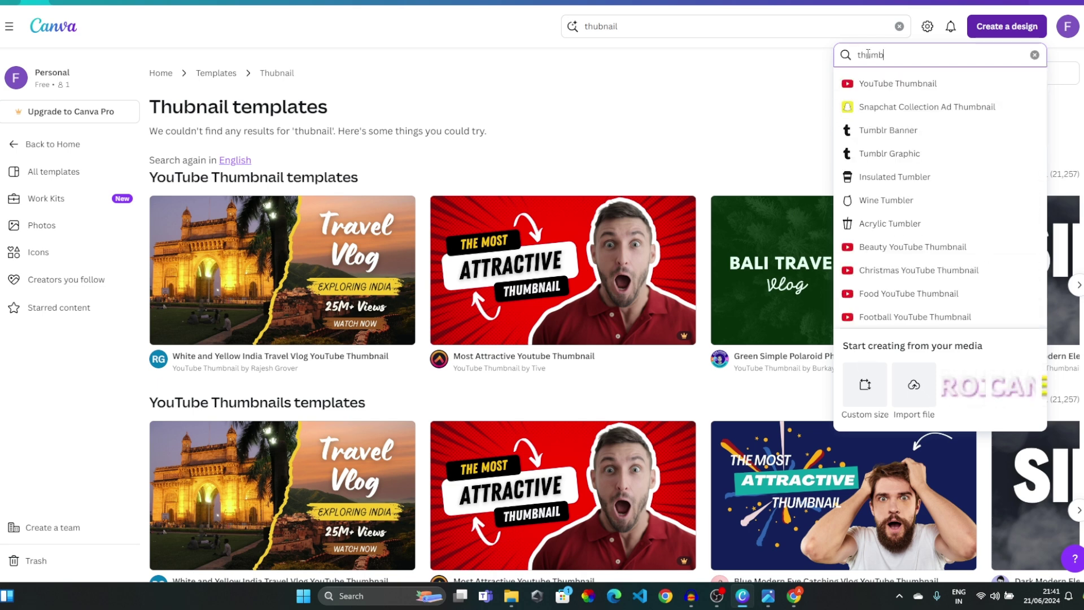
click(885, 86)
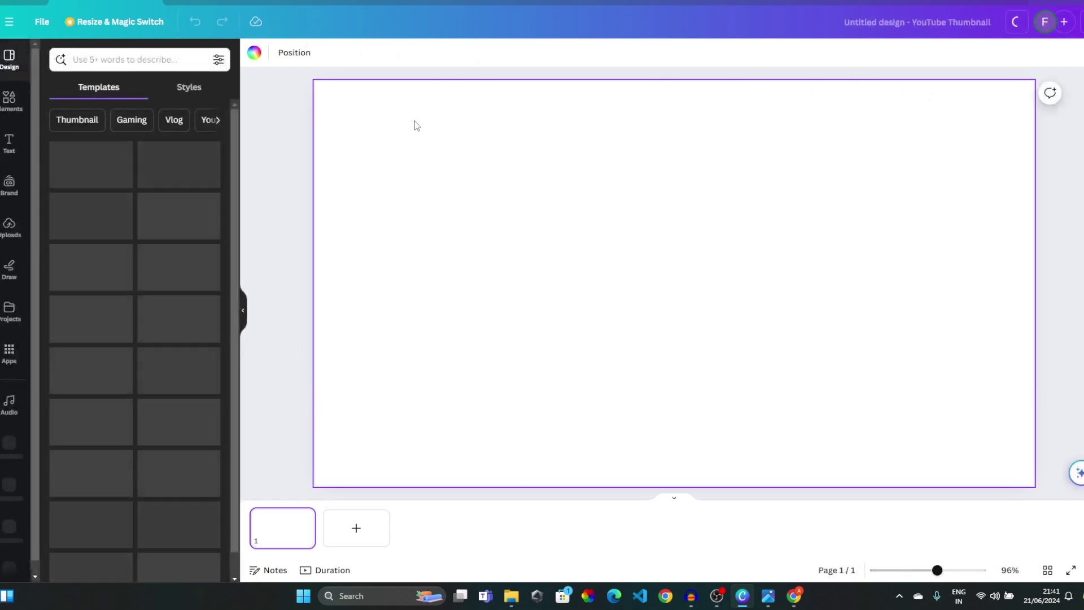
Check the reference thumbnail, find the uploaded image of a man at computers facing a globe, and place it on the page.
click(768, 597)
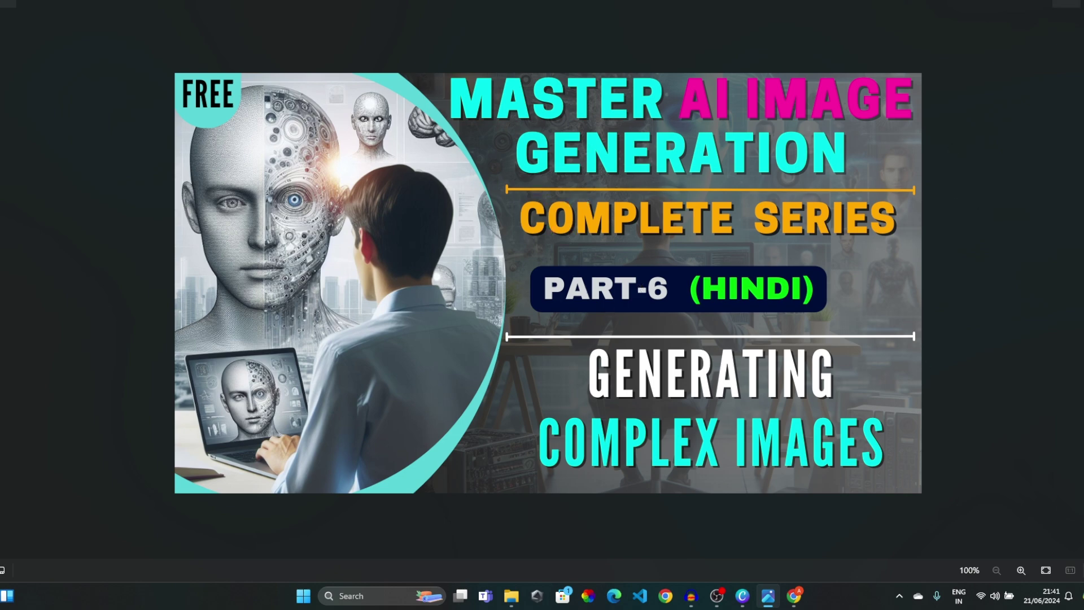
click(1037, 4)
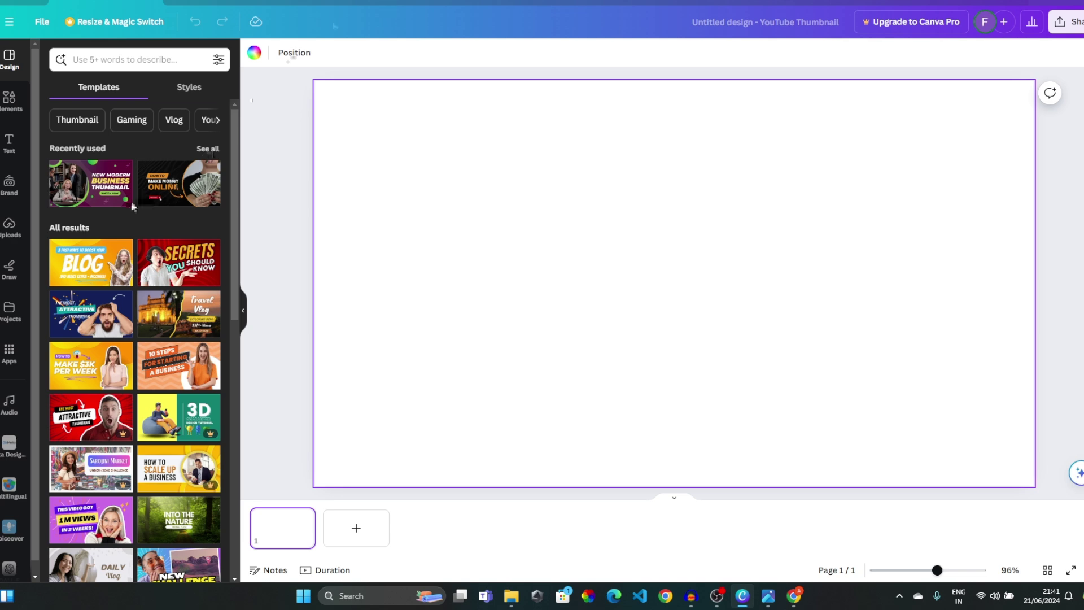
click(12, 230)
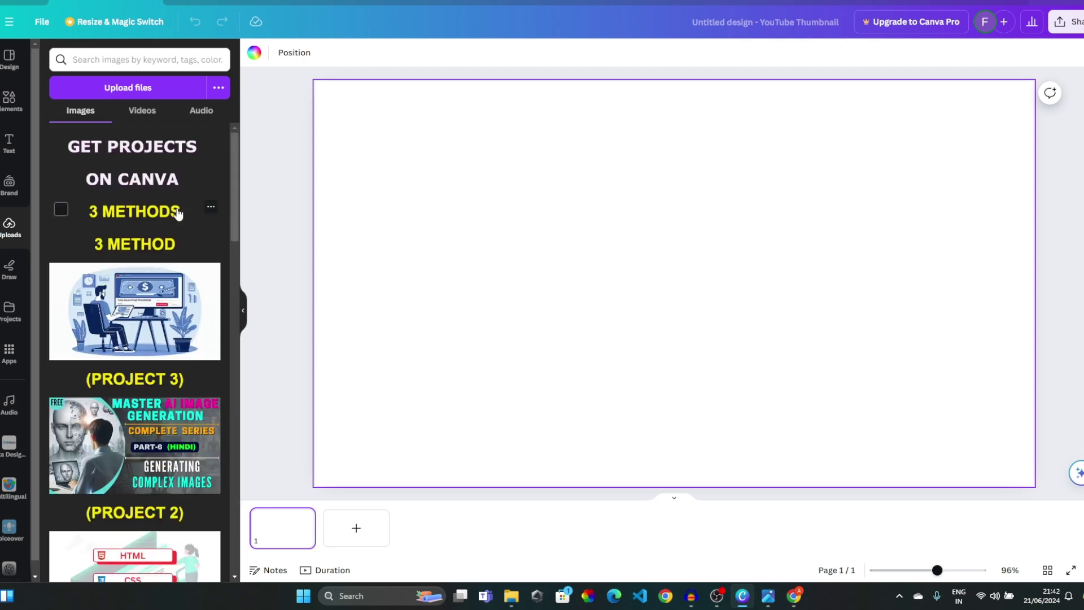
scroll(178, 213, down, 2)
scroll(178, 213, down, 13)
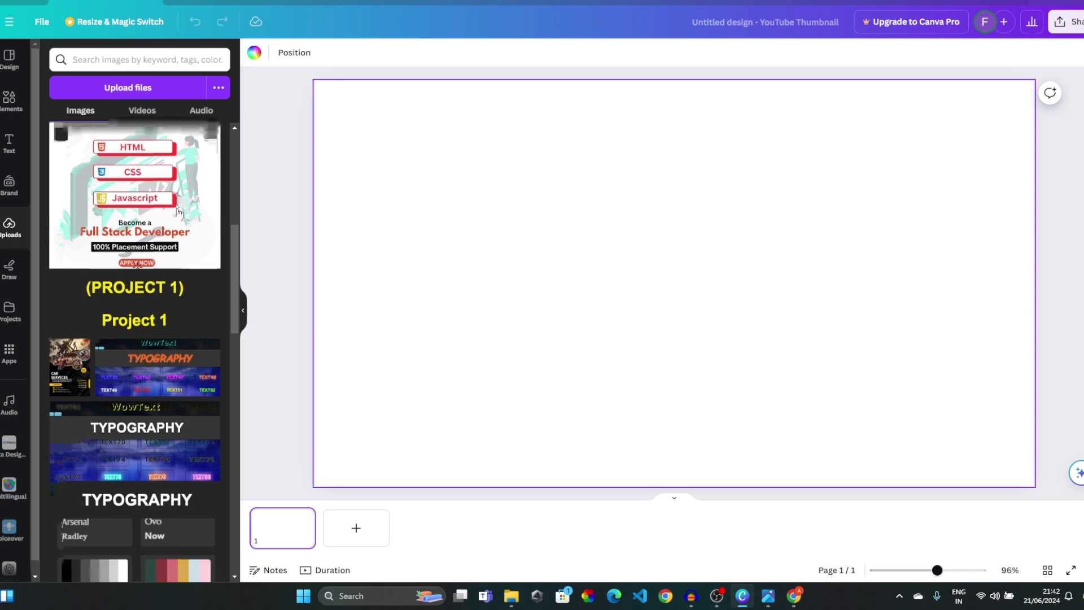
scroll(178, 213, down, 6)
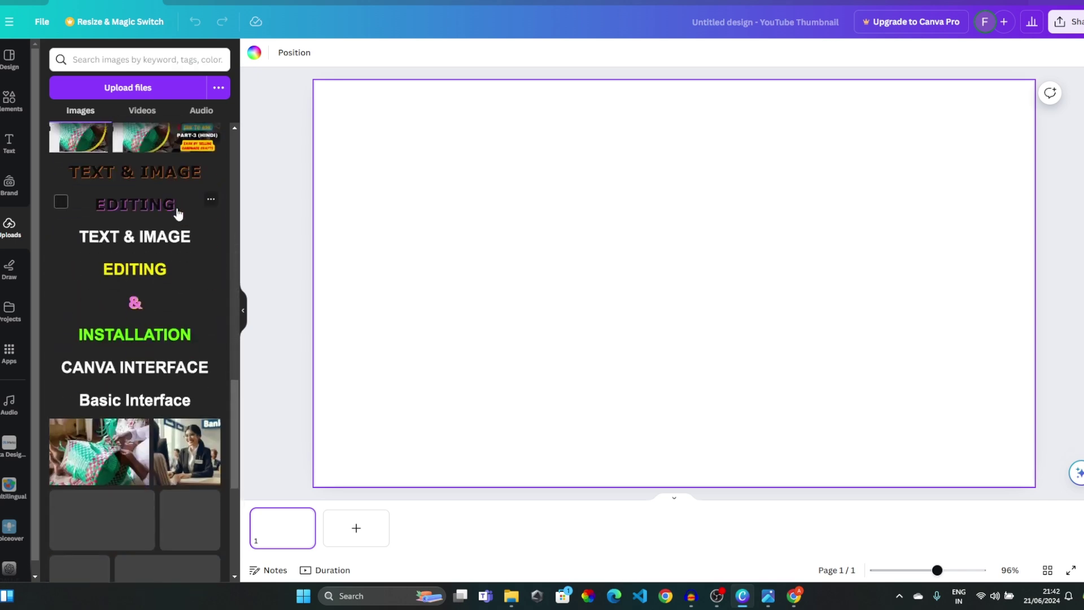
scroll(162, 244, up, 5)
scroll(162, 243, down, 6)
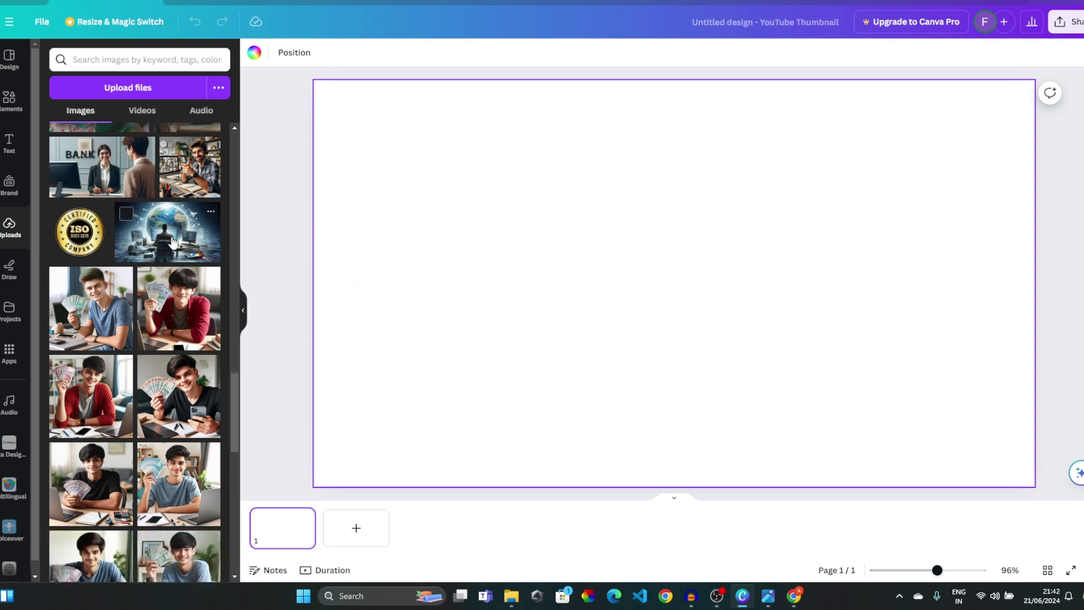
drag(170, 240, 635, 232)
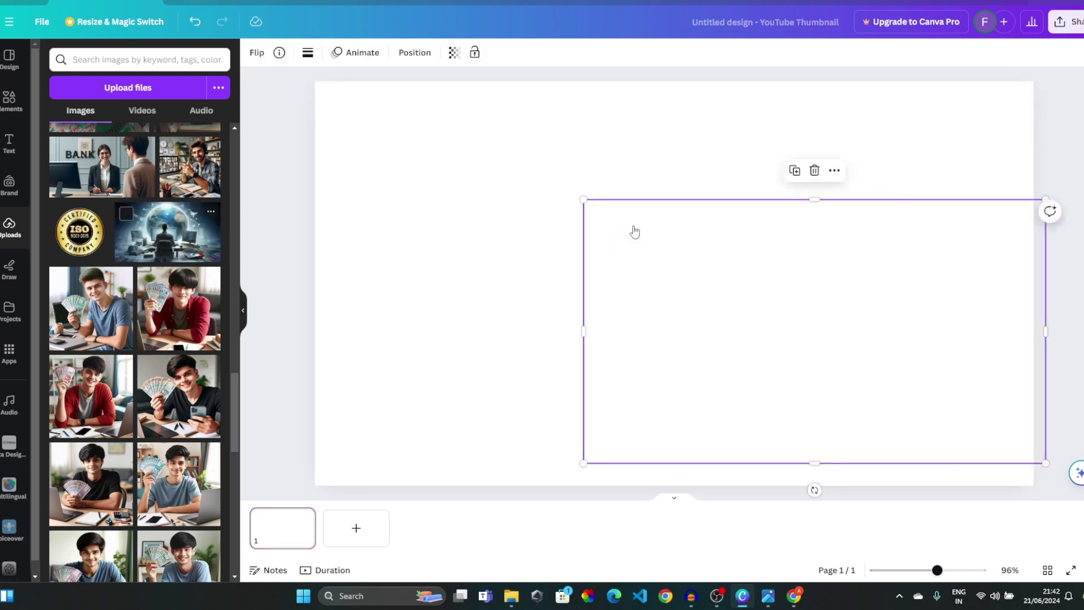
Move the globe image to the page's upper-left corner and enlarge it to cover the whole page.
drag(658, 271, 581, 226)
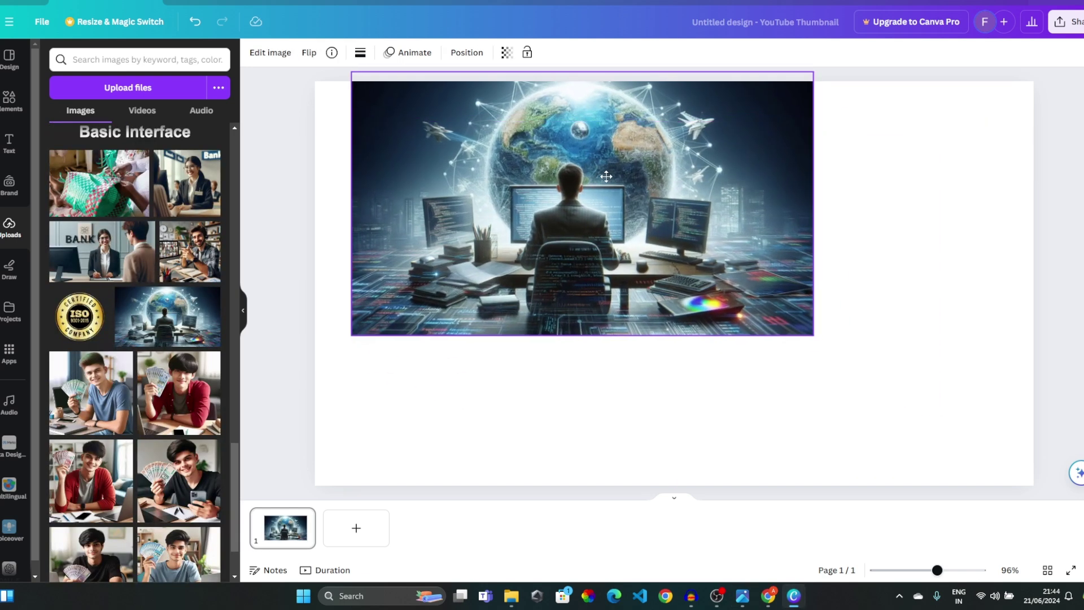
drag(606, 176, 569, 186)
drag(778, 344, 1033, 493)
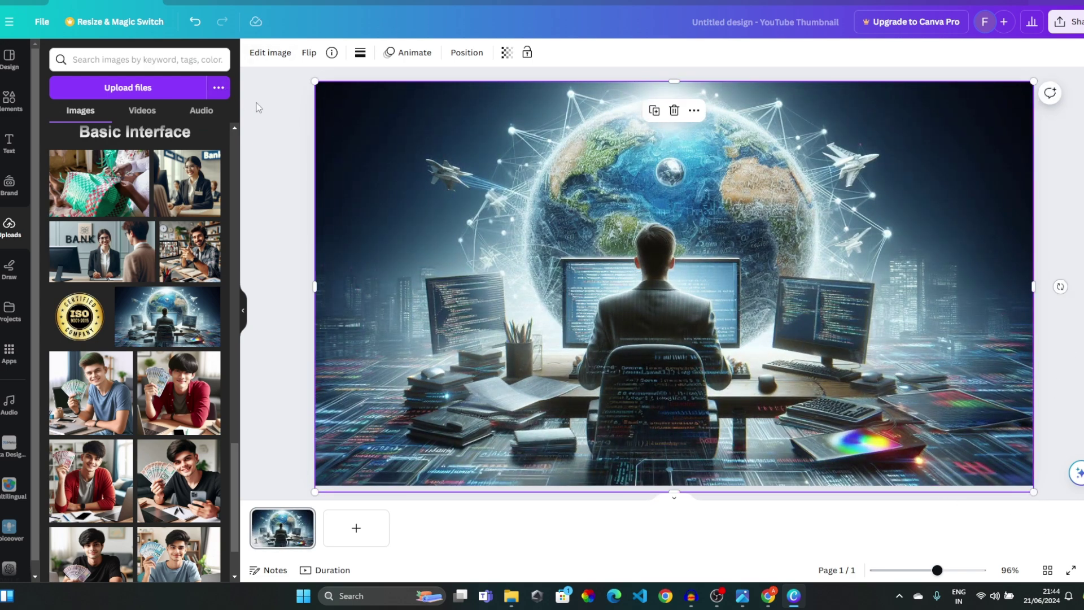
drag(315, 82, 307, 76)
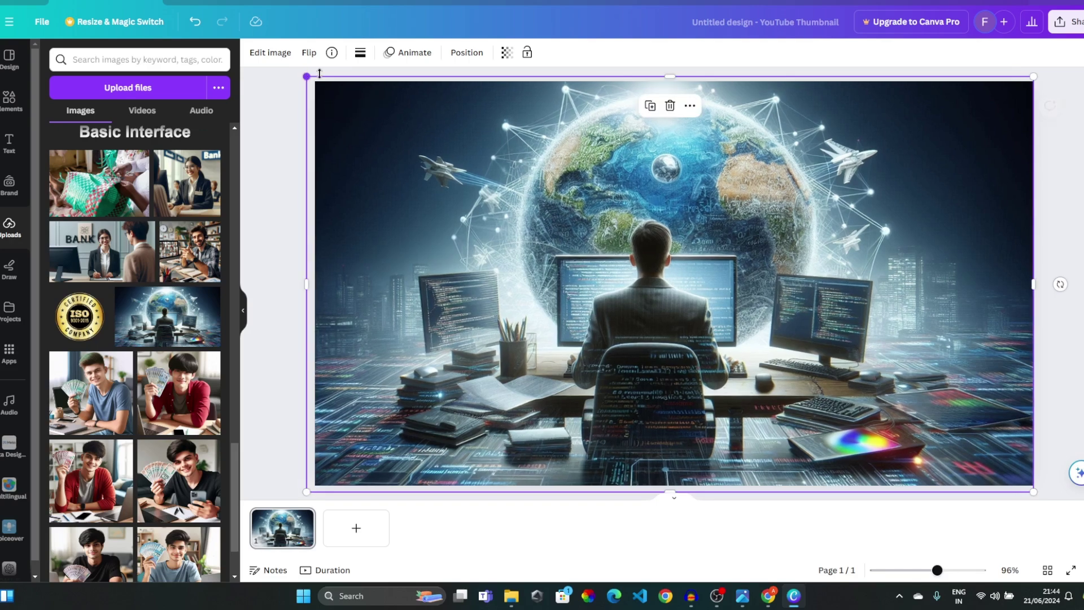
click(792, 260)
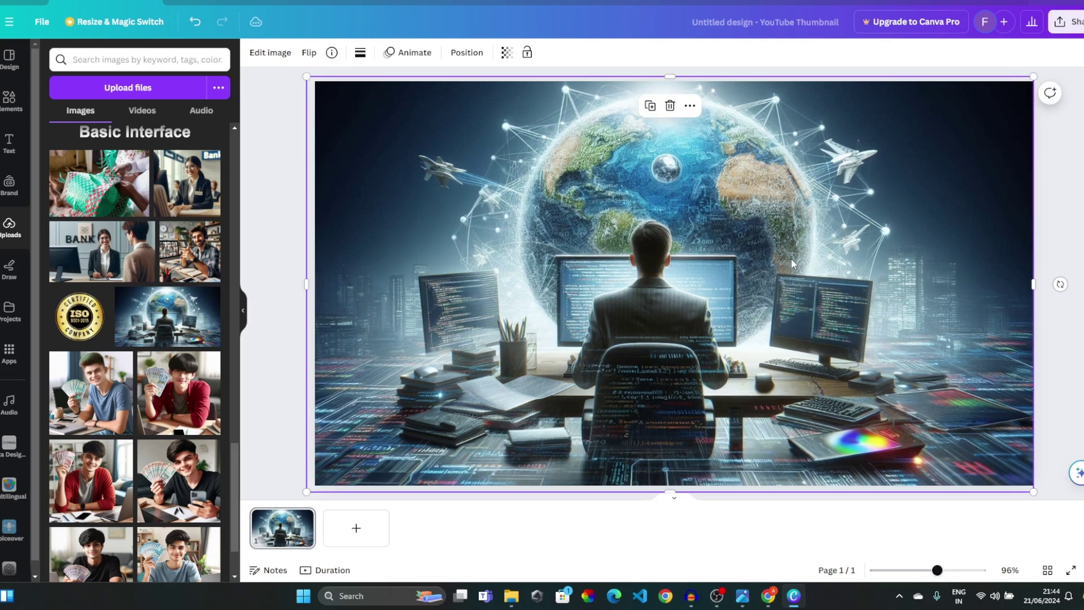
Close the browser window and set the globe image's transparency to 29.
mouse_move(774, 599)
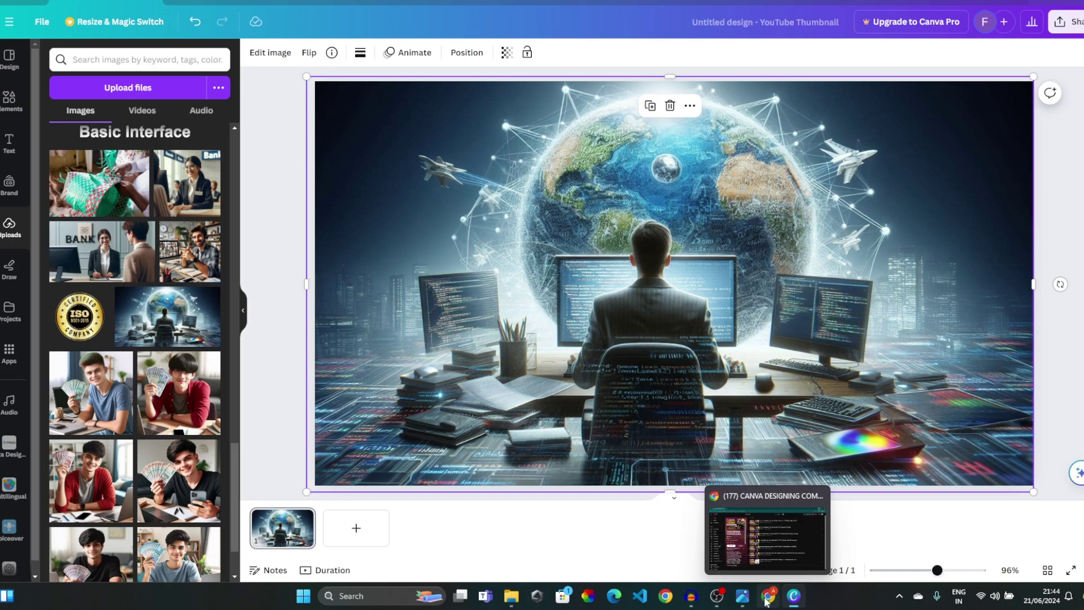
click(770, 600)
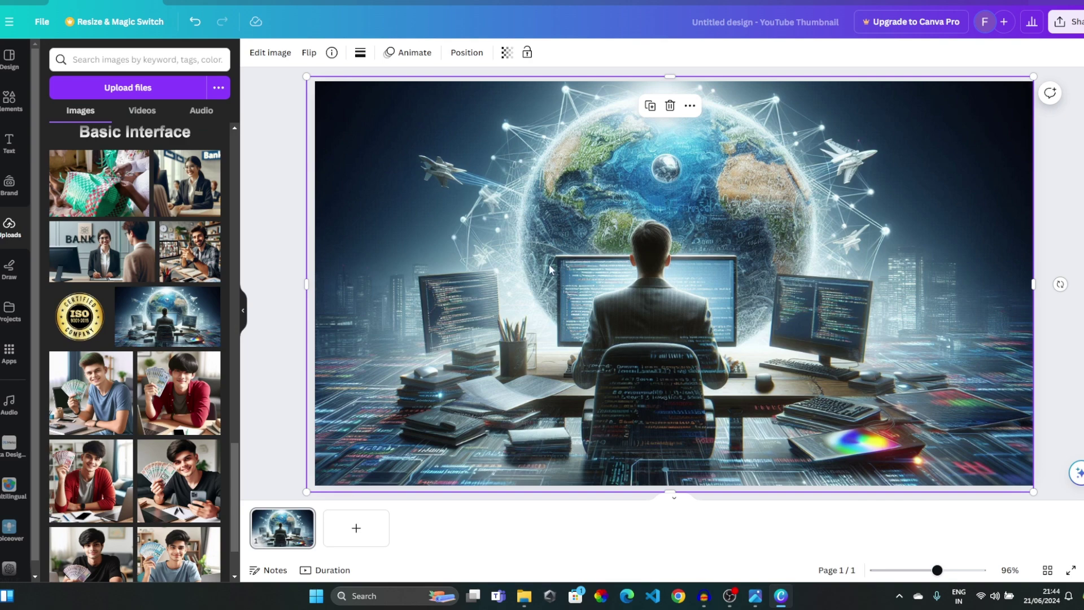
click(506, 53)
drag(476, 109, 420, 118)
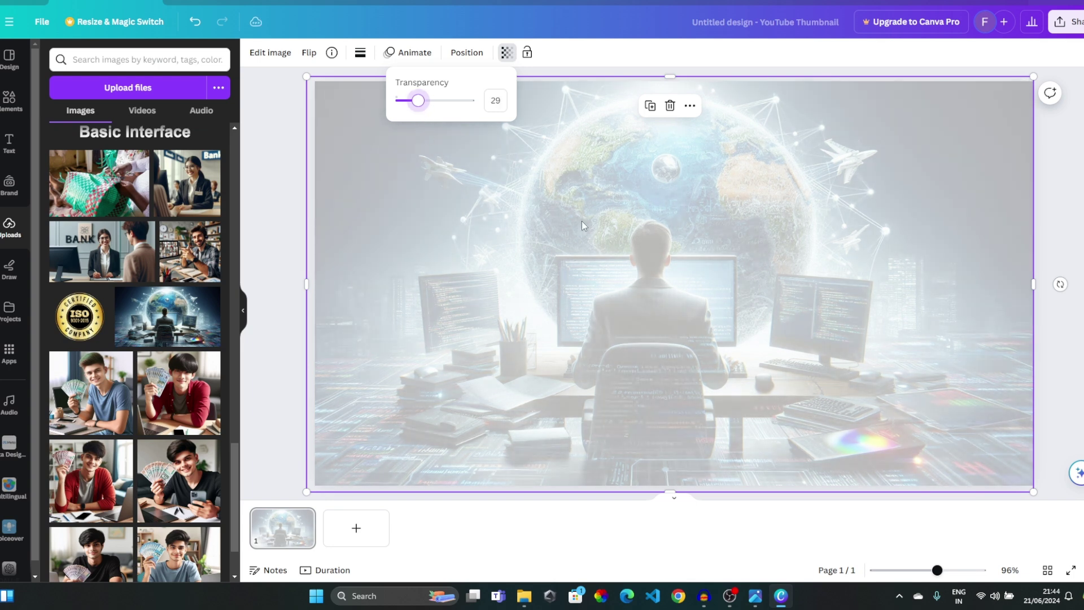
click(793, 303)
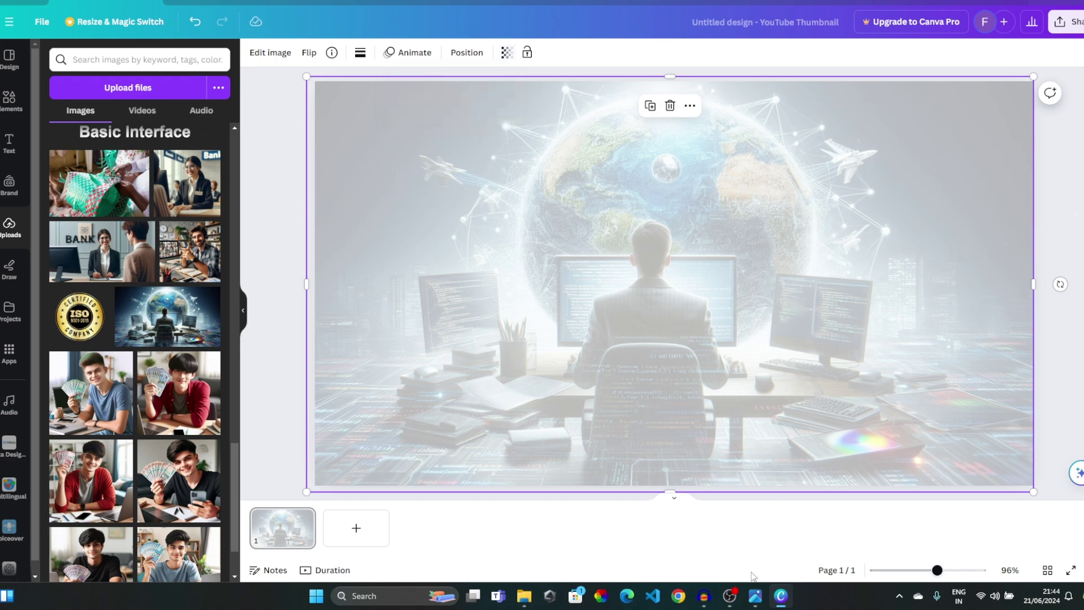
Compare the design with the reference thumbnail in the image viewer, and minimize the viewer.
click(756, 596)
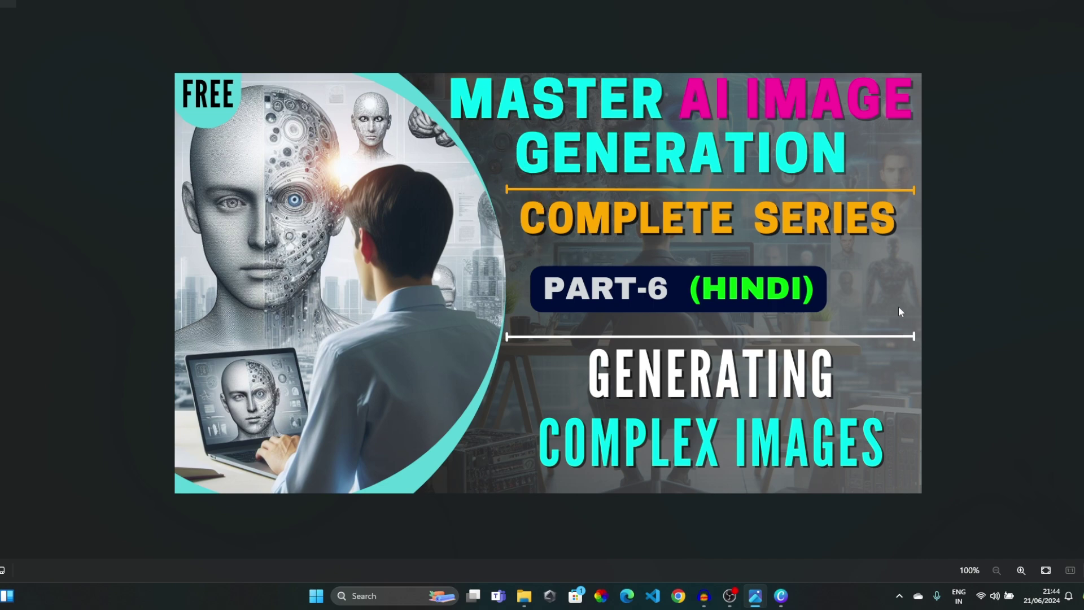
key(super+Down)
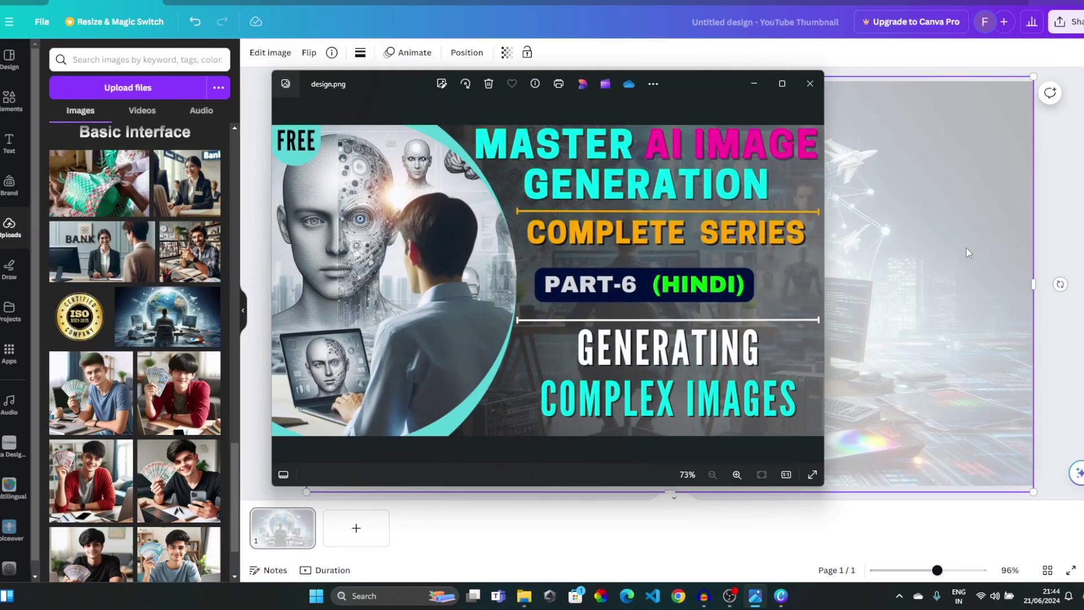
click(754, 84)
Move the faded globe image around the page and delete it.
drag(713, 183, 671, 124)
click(673, 125)
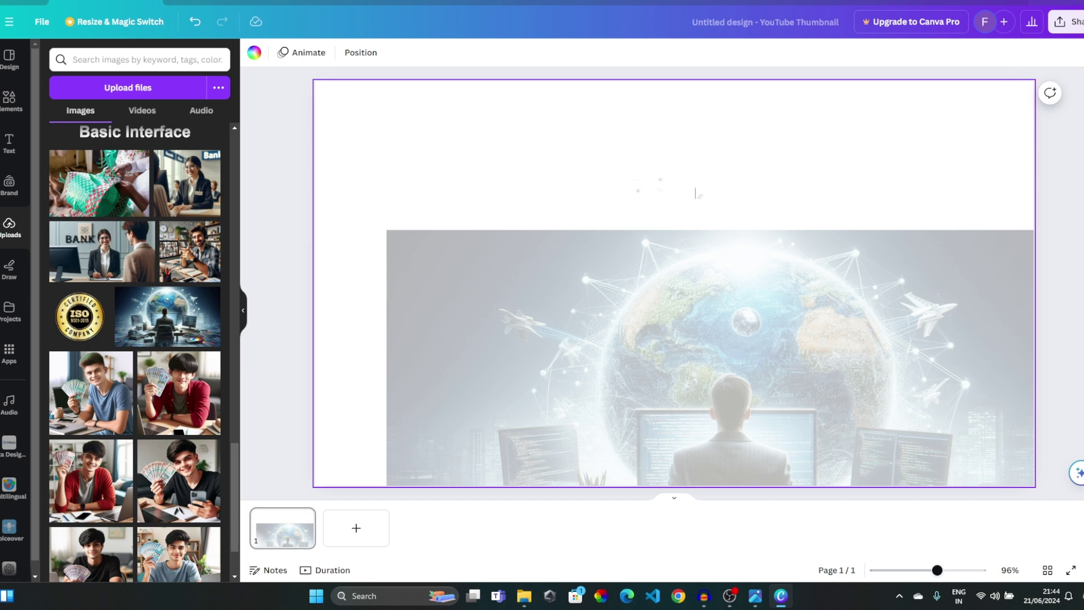
click(624, 305)
drag(624, 305, 593, 225)
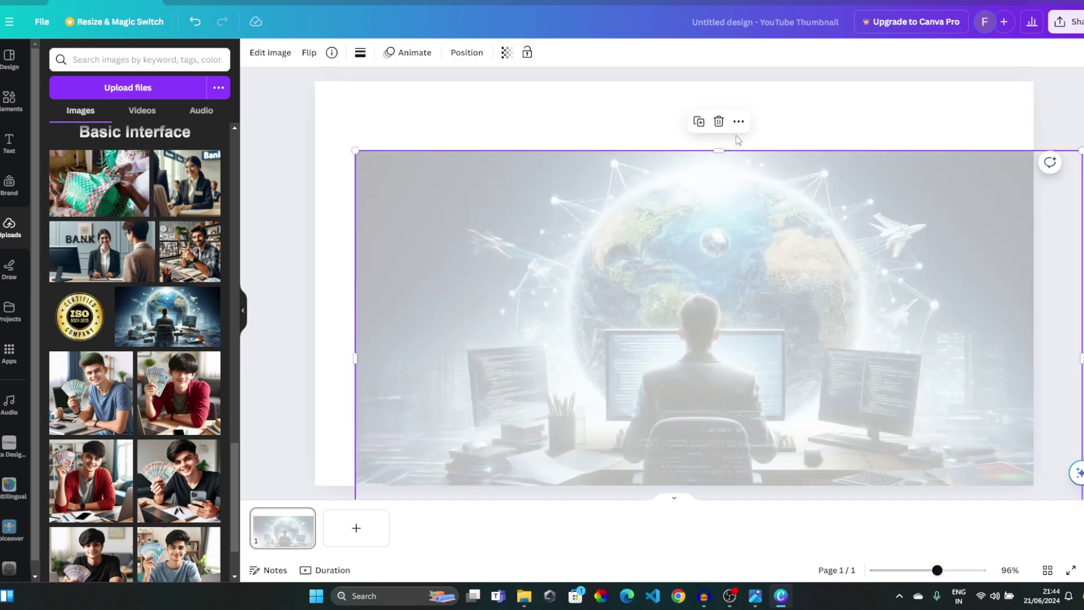
click(718, 122)
click(533, 176)
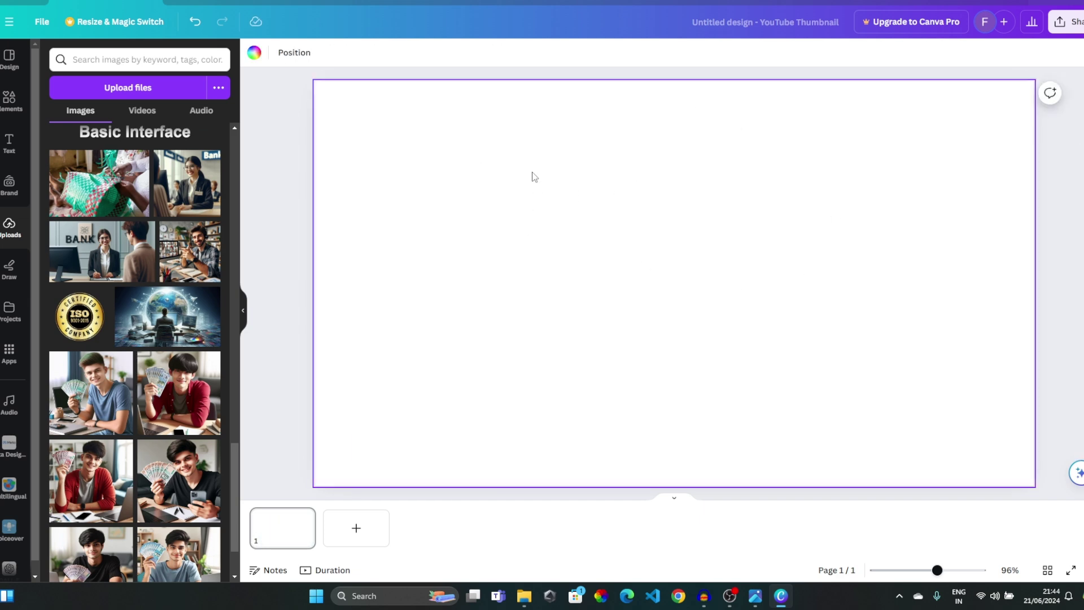
Set the page's background color to solid black.
click(254, 52)
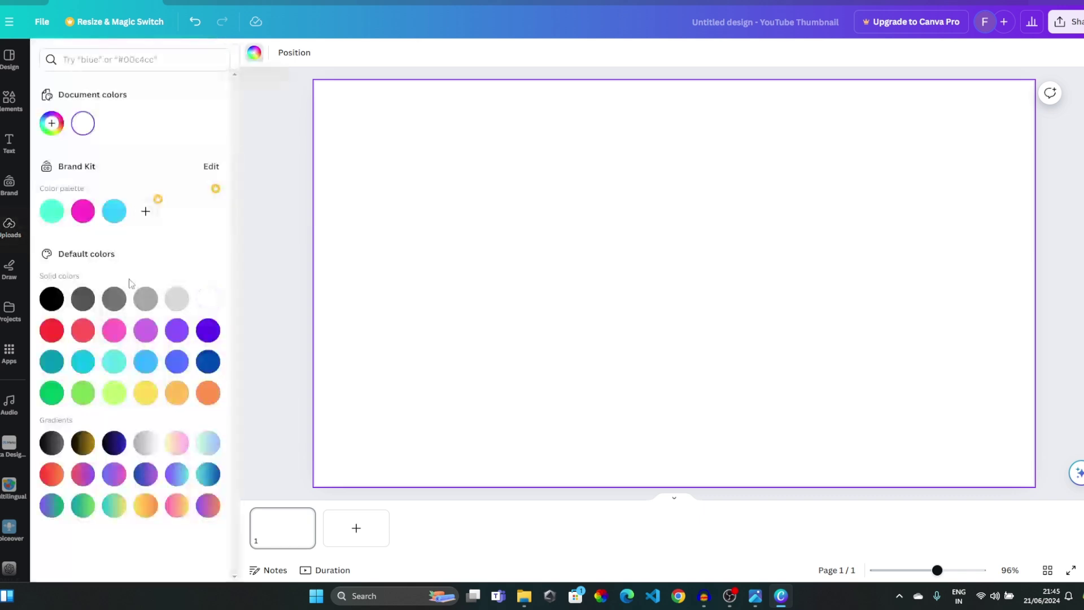
click(51, 299)
click(327, 208)
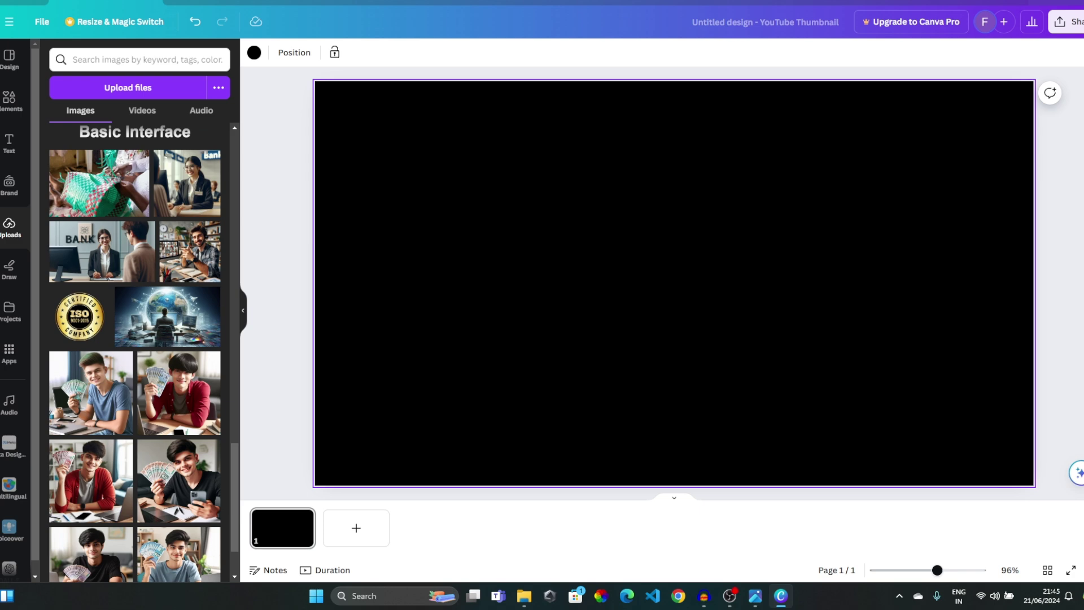
Add the uploaded globe and programmer image to the page's upper-left corner and enlarge it to cover the whole page.
drag(363, 215, 537, 218)
drag(691, 303, 518, 198)
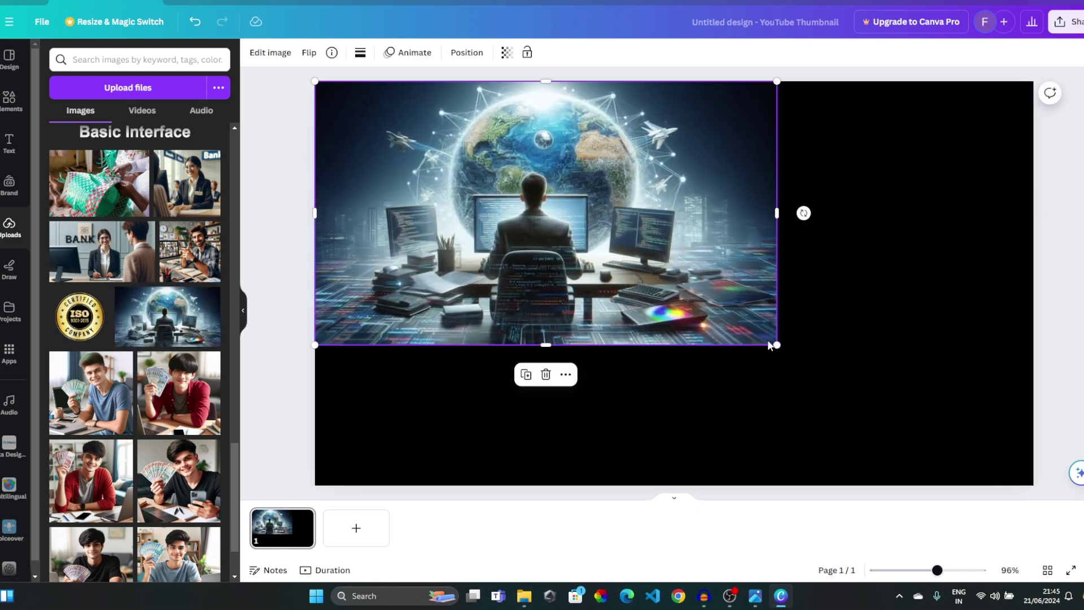
drag(781, 347, 1038, 491)
click(1062, 348)
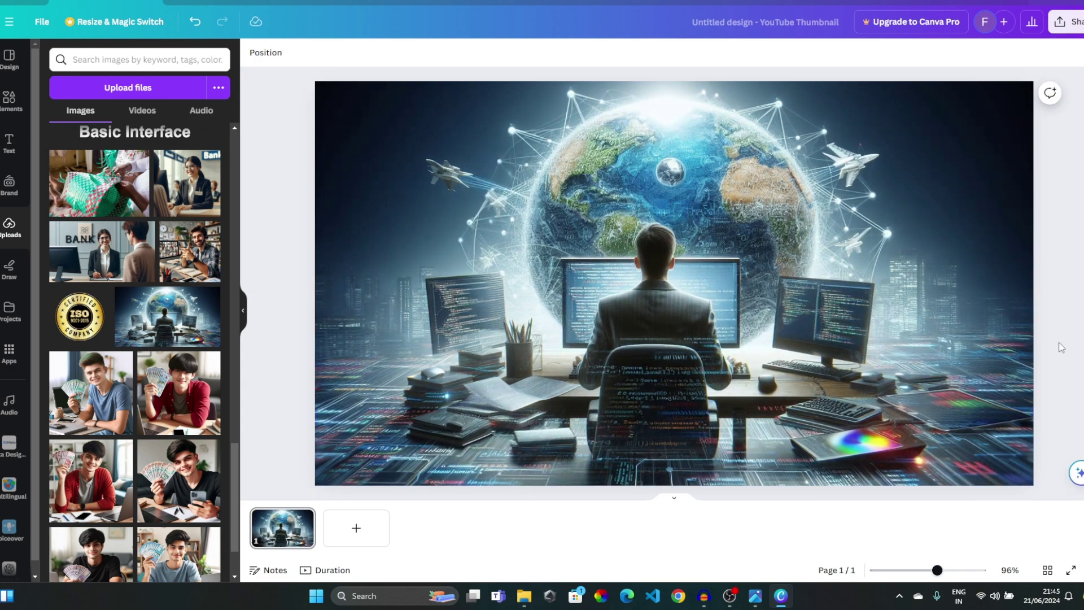
Set the globe image's transparency to 26 and lock the image in place.
click(594, 198)
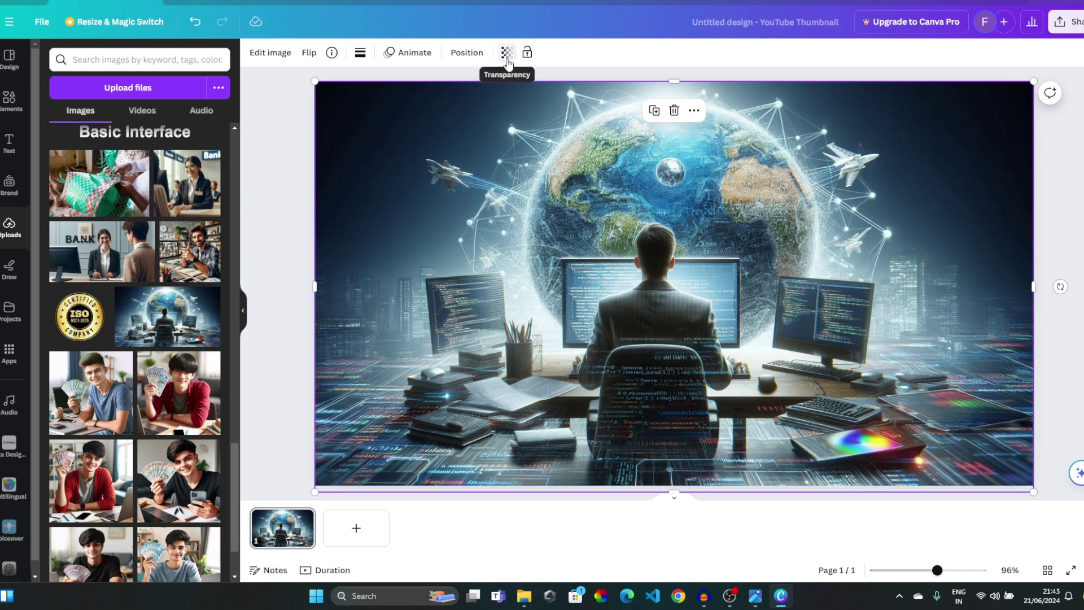
click(507, 56)
drag(472, 100, 417, 121)
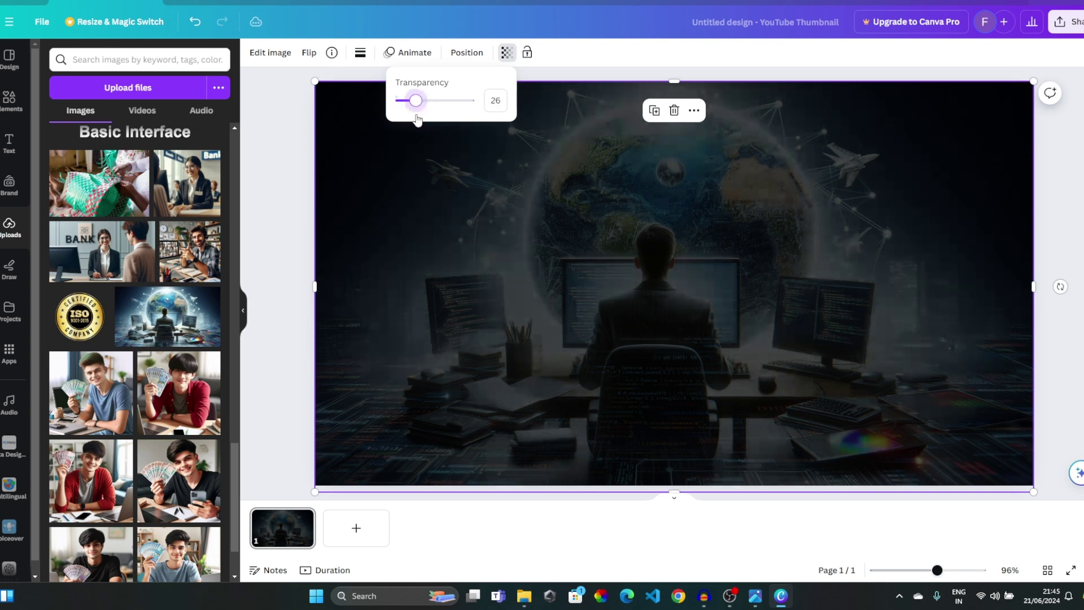
click(382, 134)
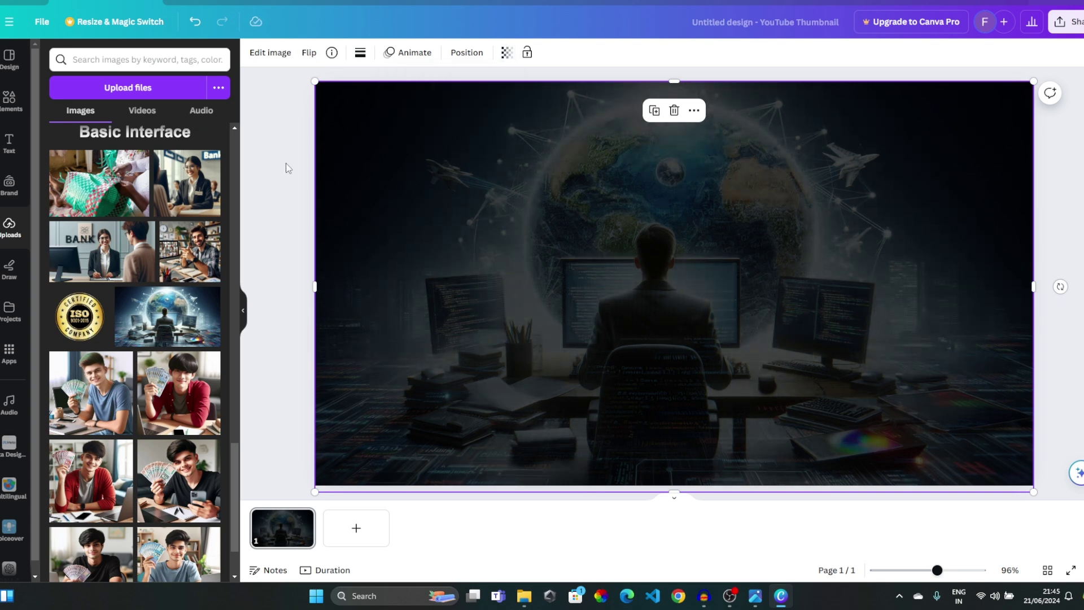
click(527, 54)
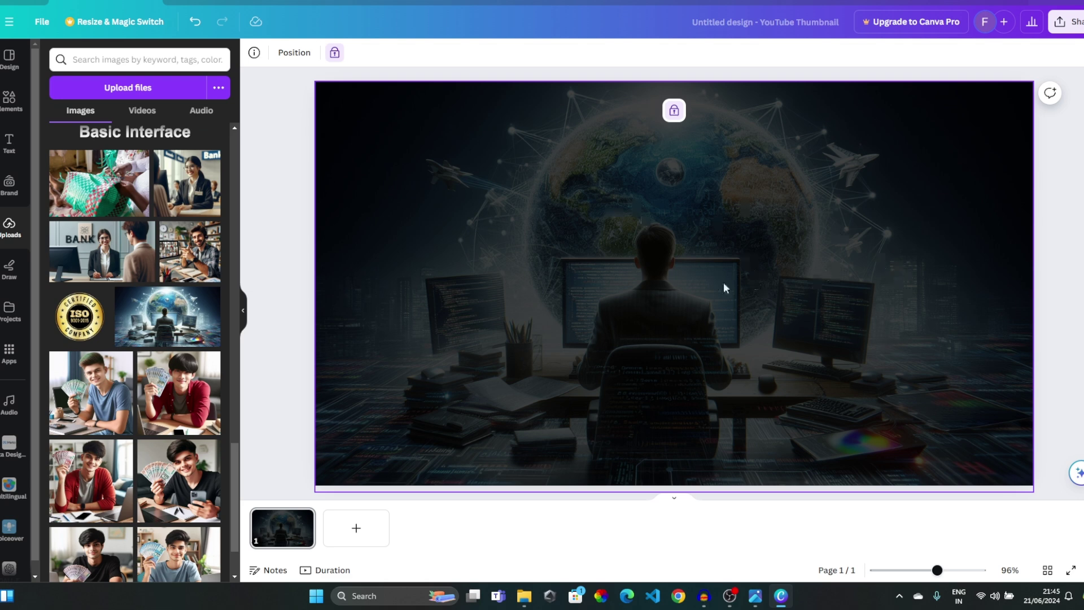
click(1058, 194)
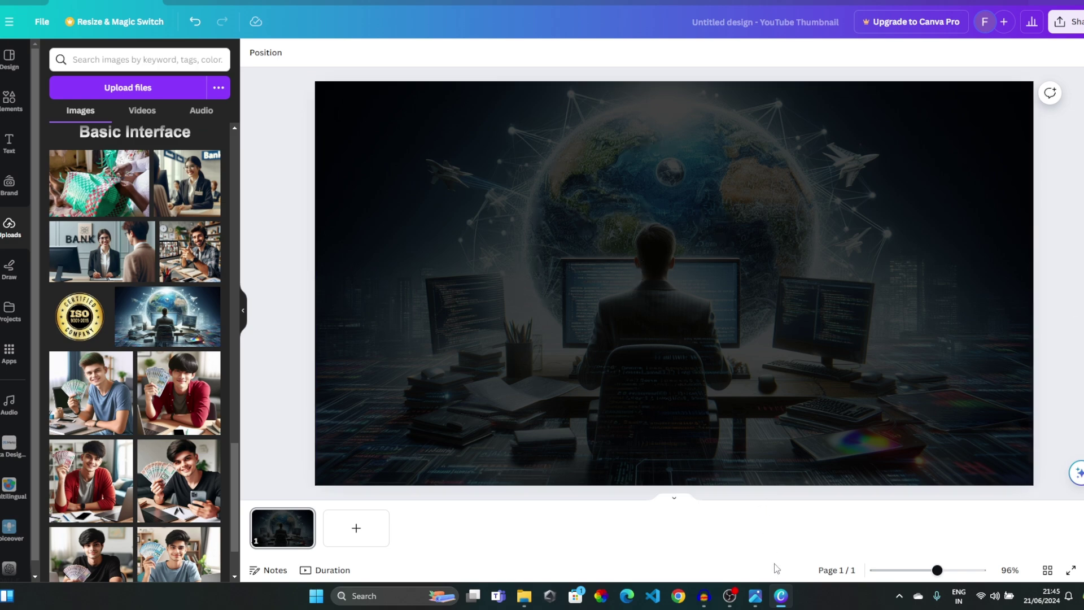
Compare the design with the reference thumbnail design.png in the image viewer, and minimize the viewer.
click(755, 596)
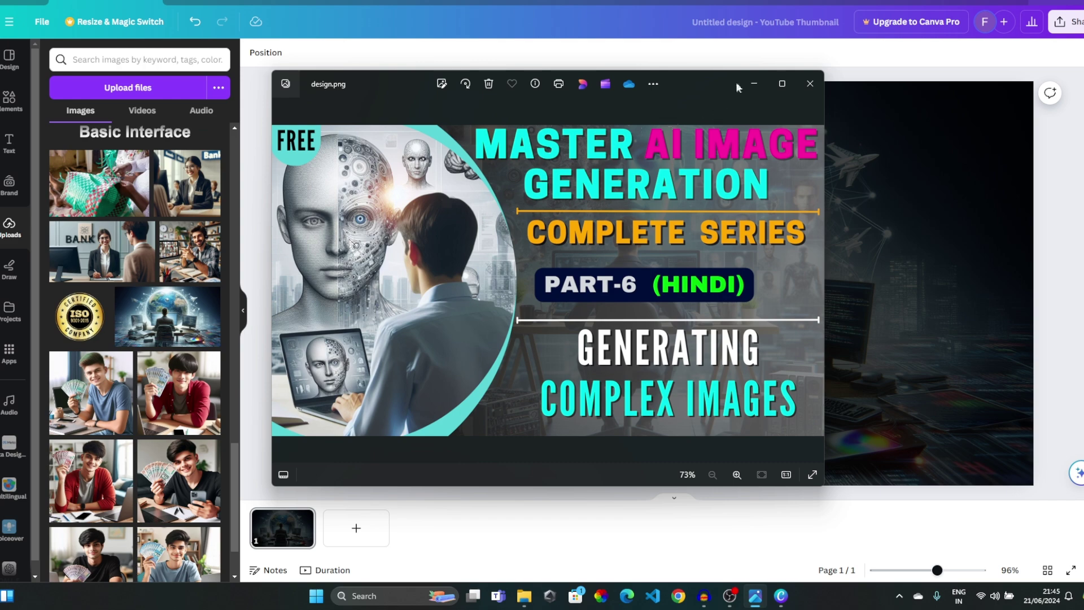
click(754, 84)
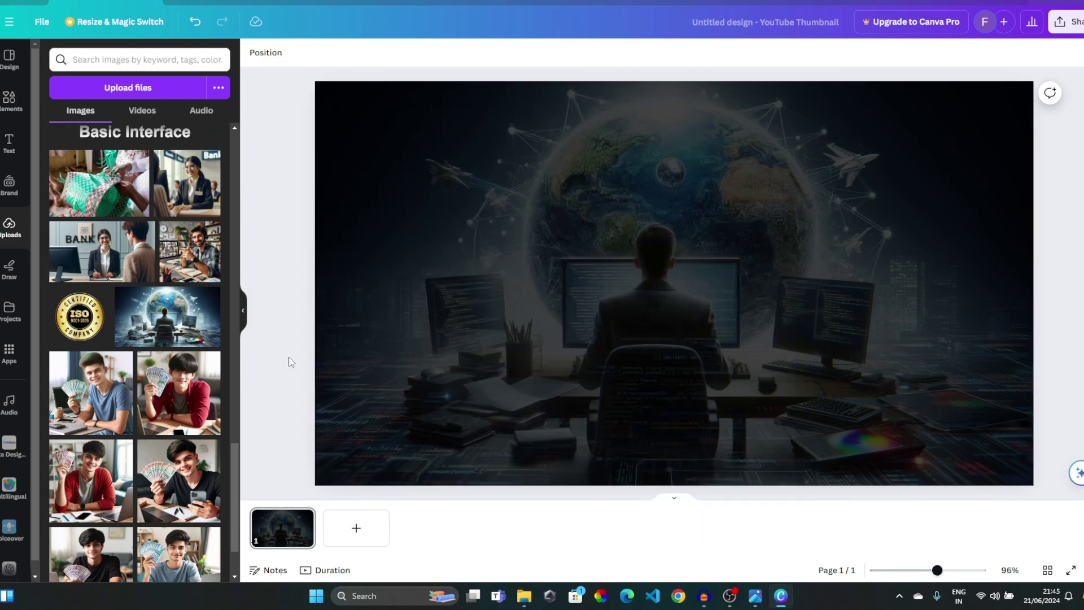
click(755, 596)
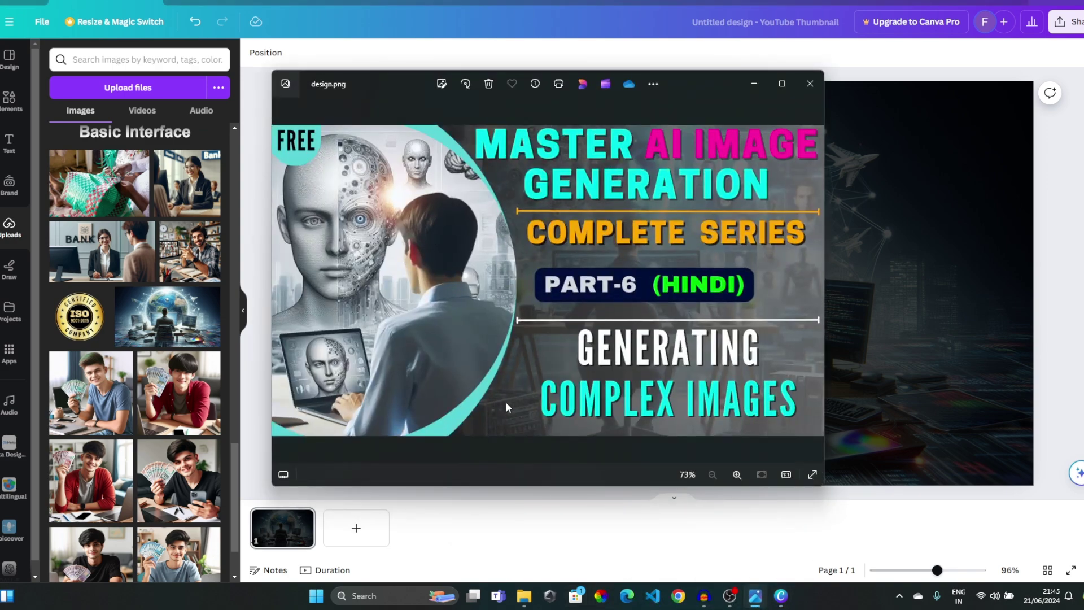
click(752, 81)
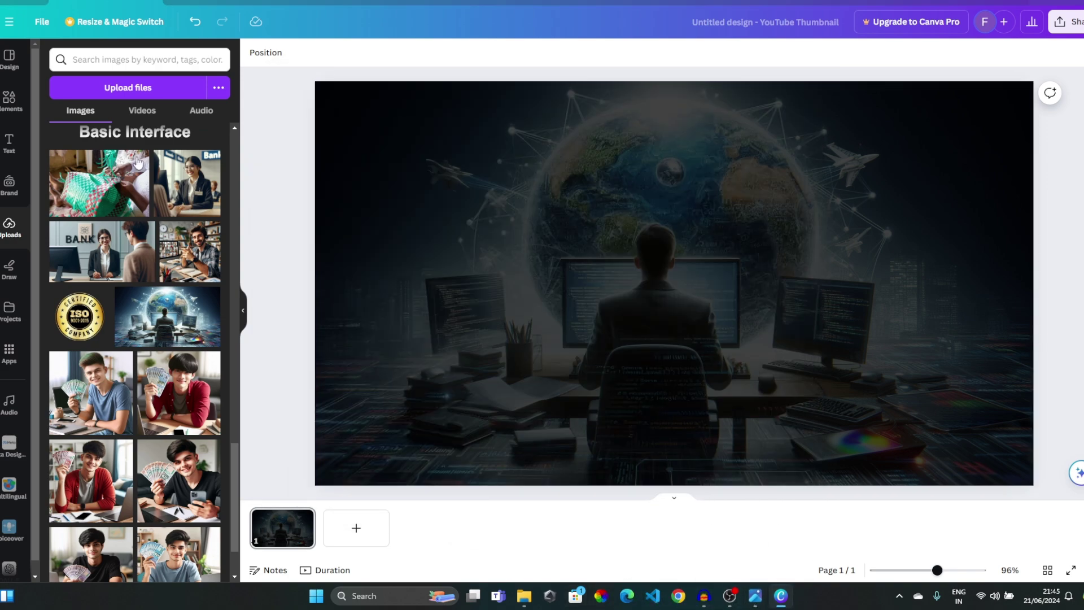
Search the elements library for shapes and show all results in the Shapes category.
click(10, 103)
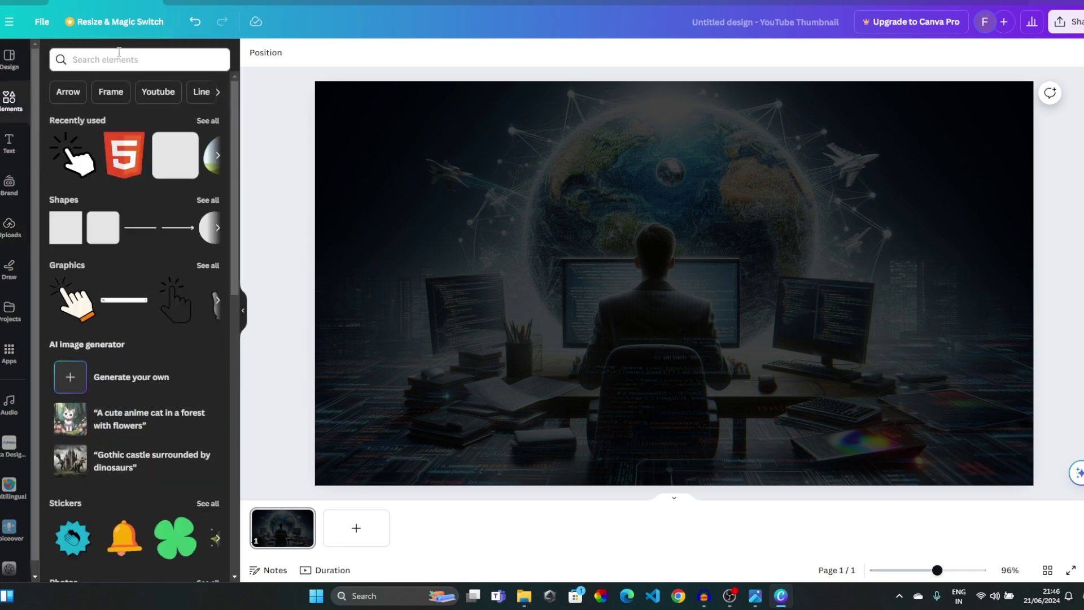
click(119, 56)
text(sha)
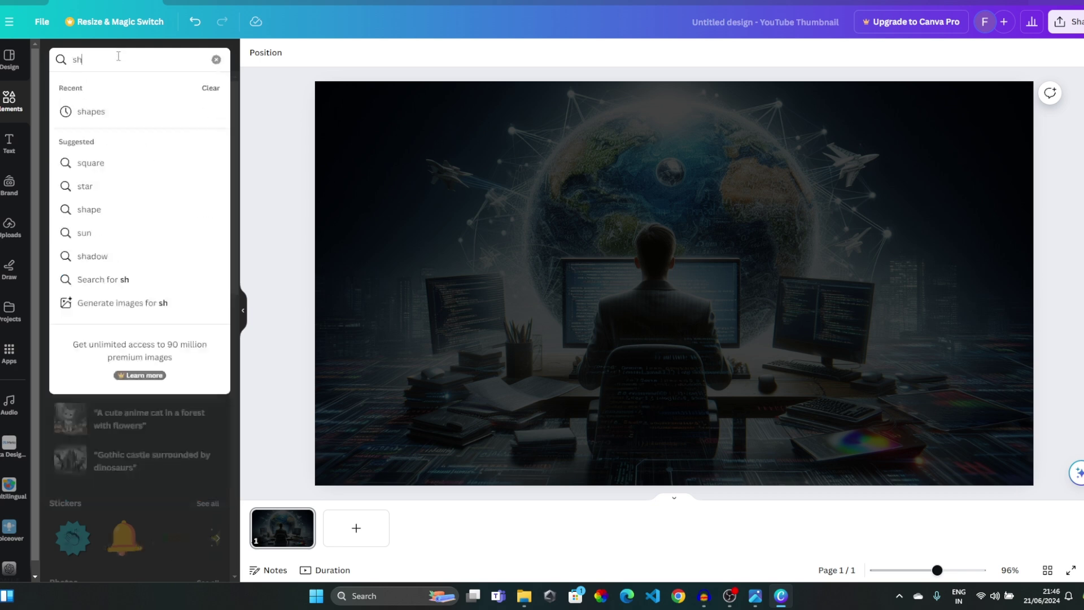
click(109, 120)
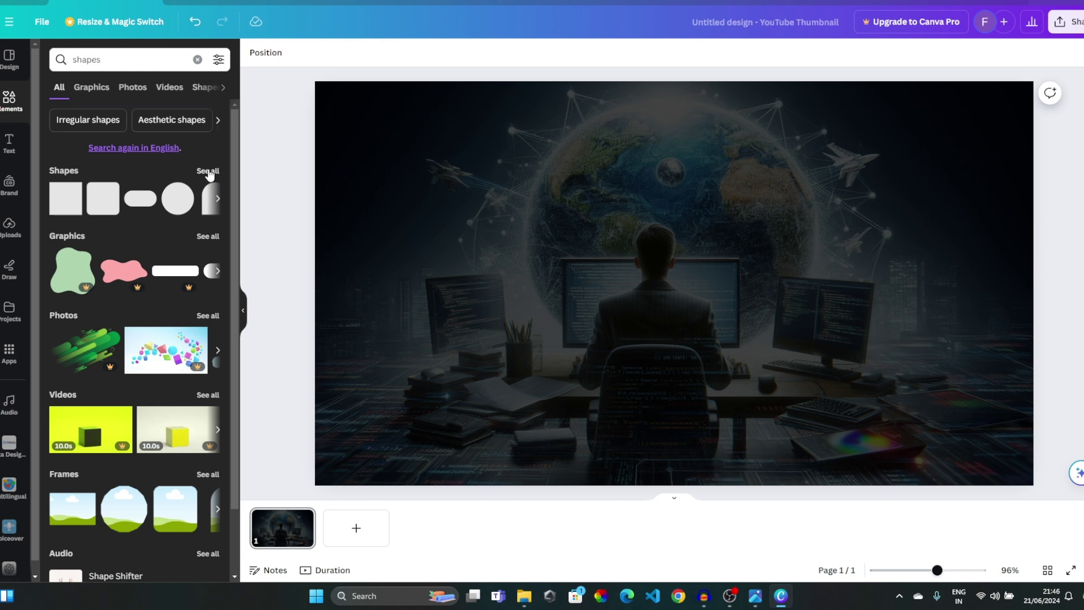
click(208, 171)
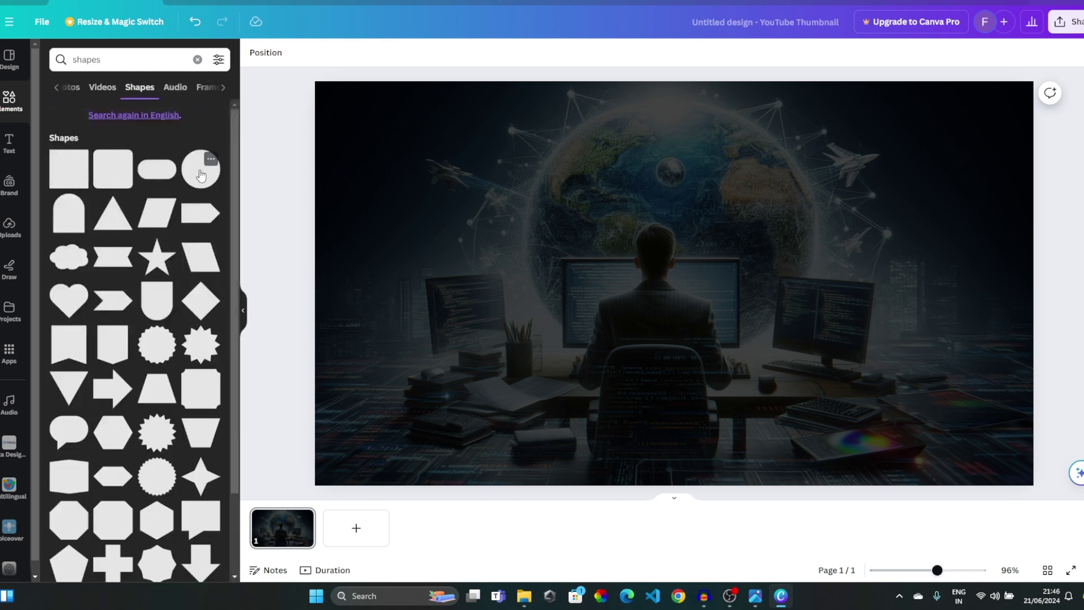
Add a circle, enlarge it beyond the page height, move it partly off the page's left edge, and rotate it 7°.
drag(198, 174, 398, 172)
drag(457, 223, 787, 559)
drag(630, 357, 433, 312)
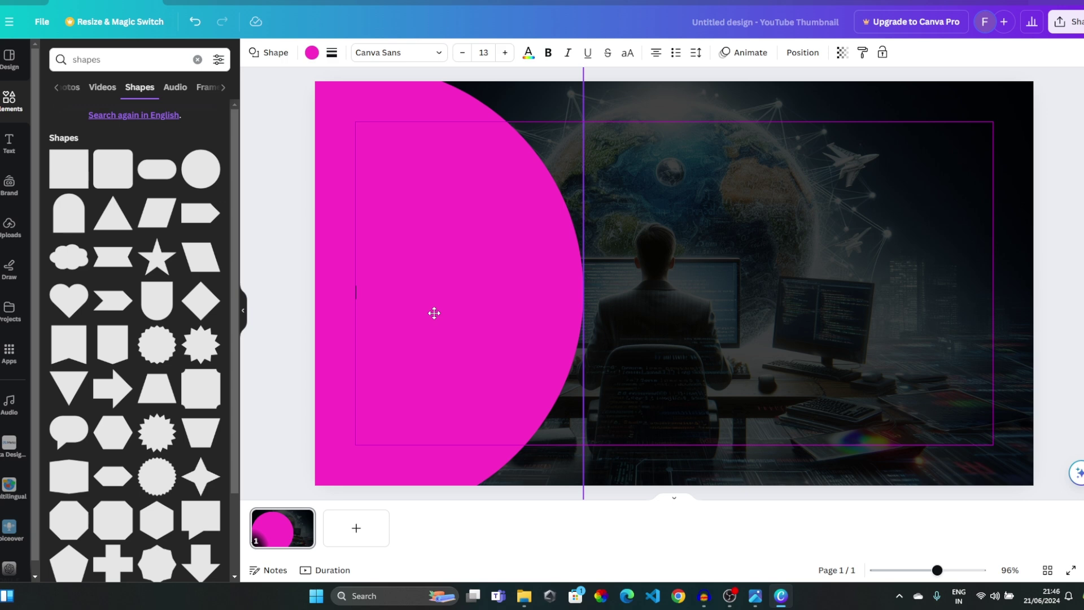
drag(609, 292, 634, 356)
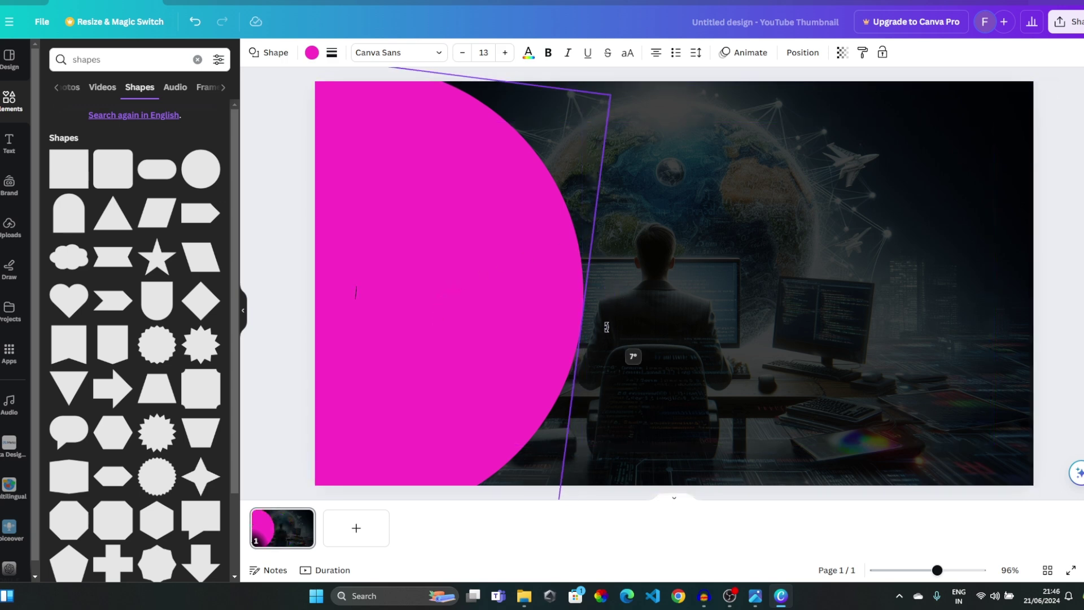
mouse_move(515, 311)
mouse_down()
mouse_move(503, 296)
mouse_move(517, 298)
mouse_up()
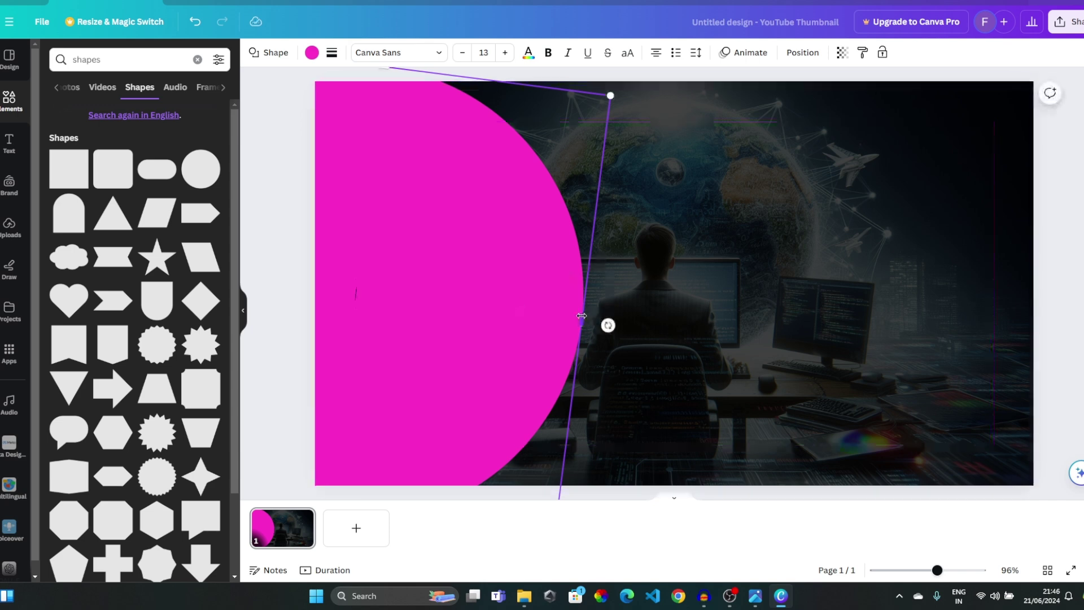
Recolor the large circle with the light blue of the brand color palette and lock it.
click(312, 52)
click(114, 211)
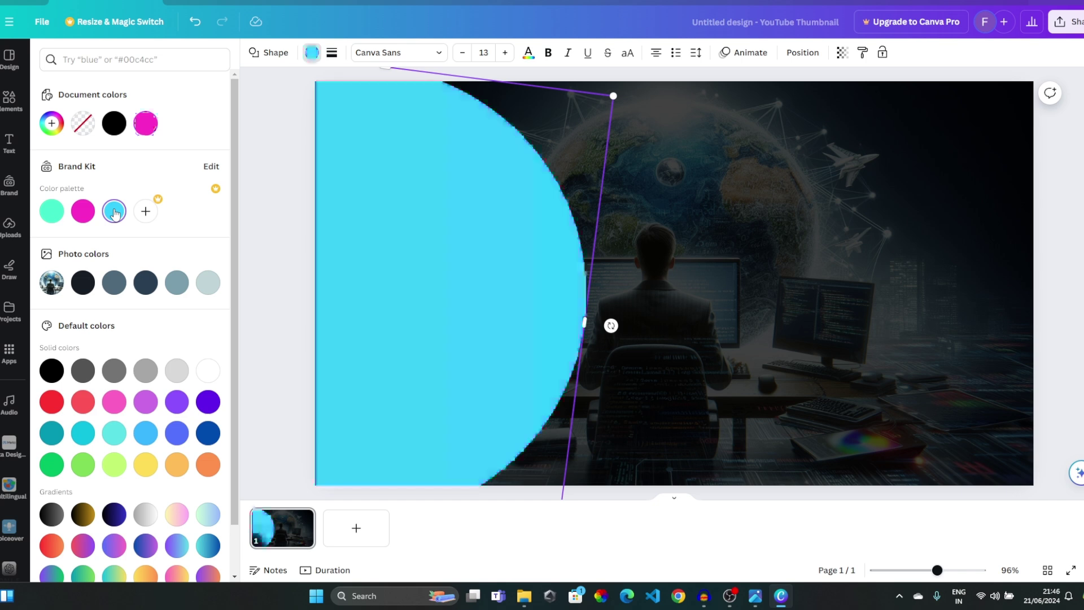
click(764, 198)
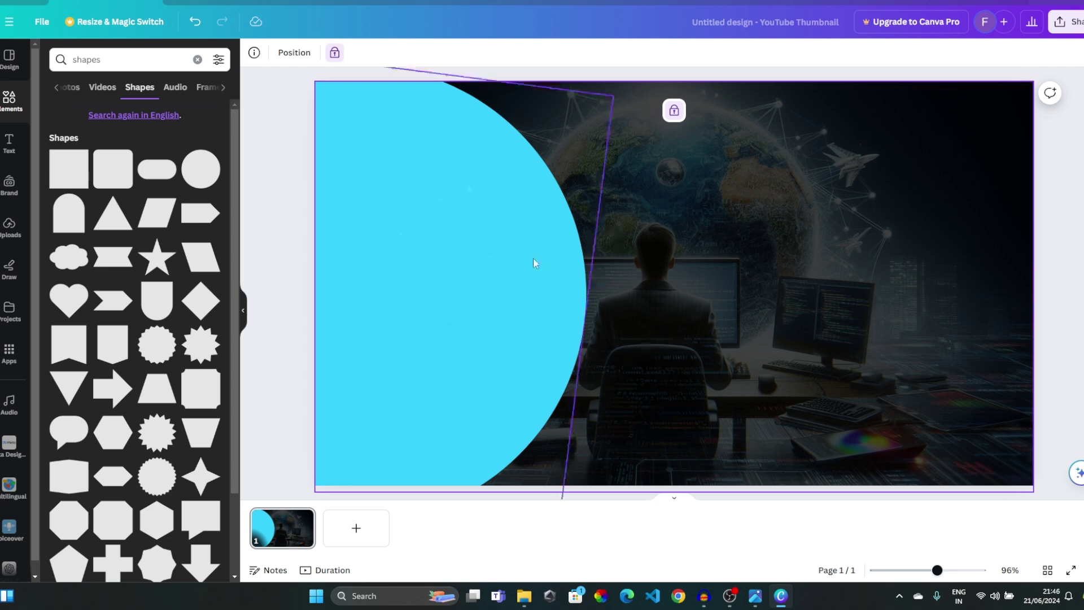
click(485, 222)
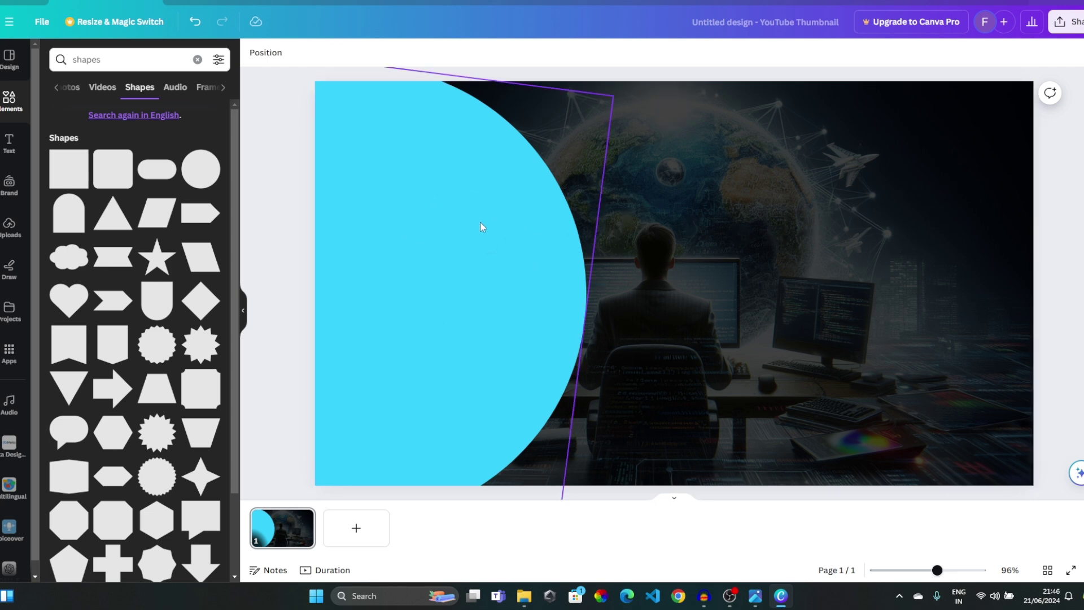
click(463, 226)
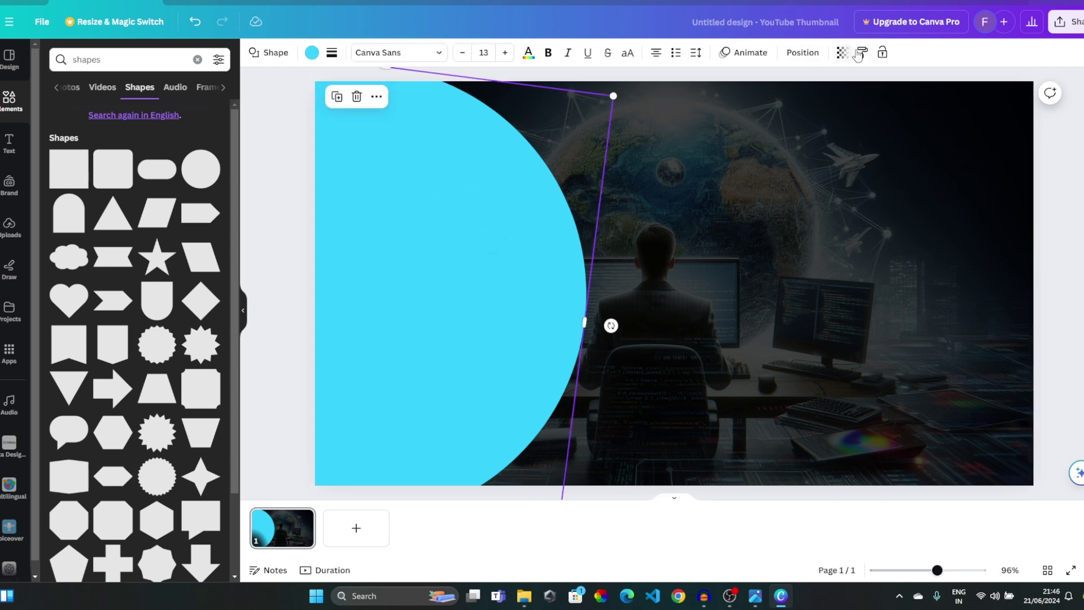
click(882, 53)
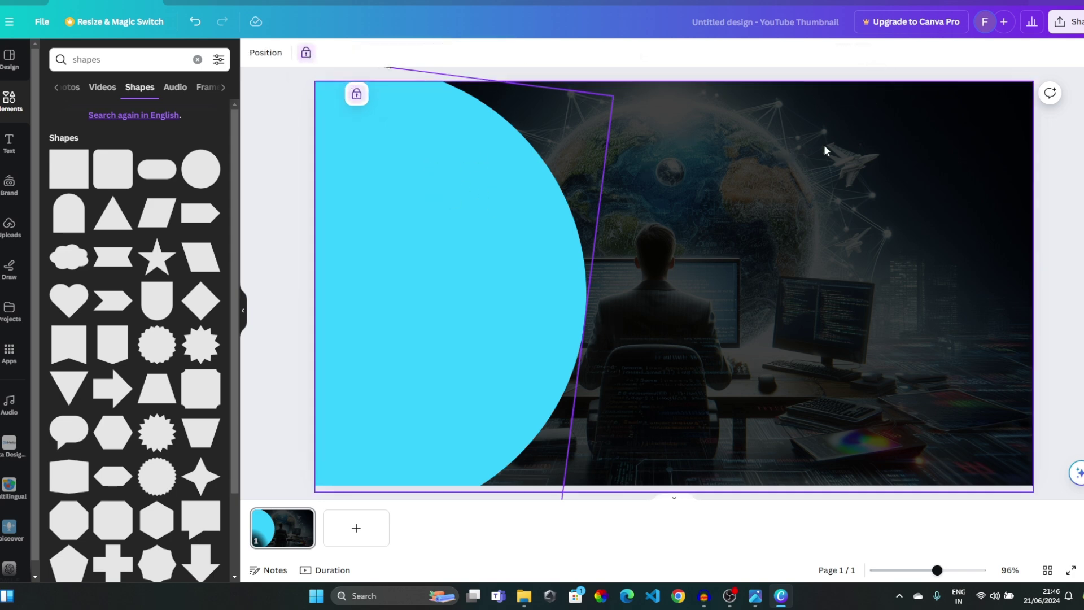
click(896, 167)
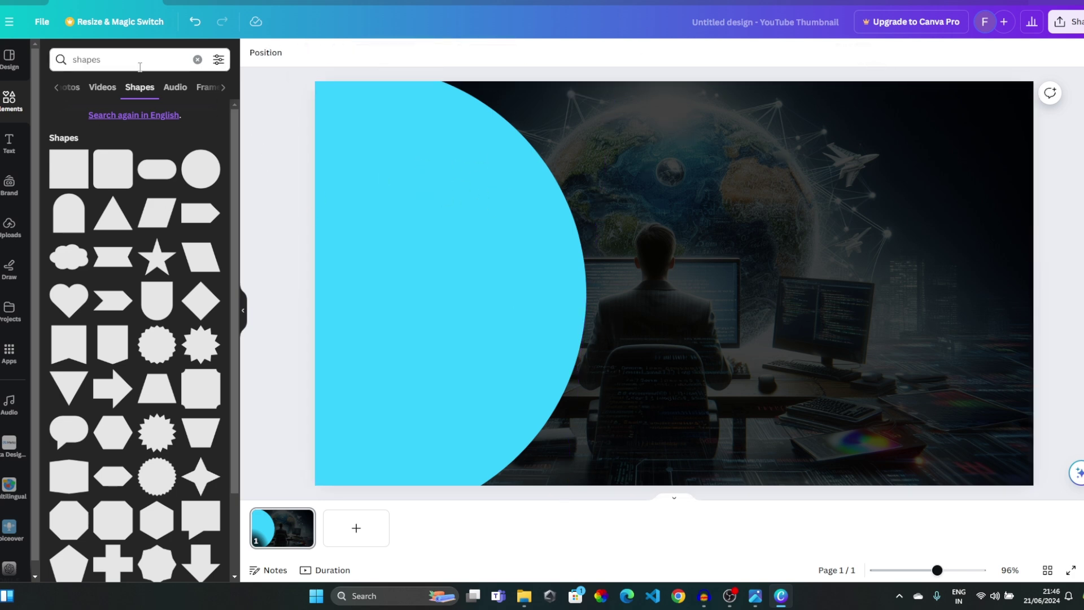
Search the elements library for FRAMES and add the circular frame on top of the blue circle.
click(197, 60)
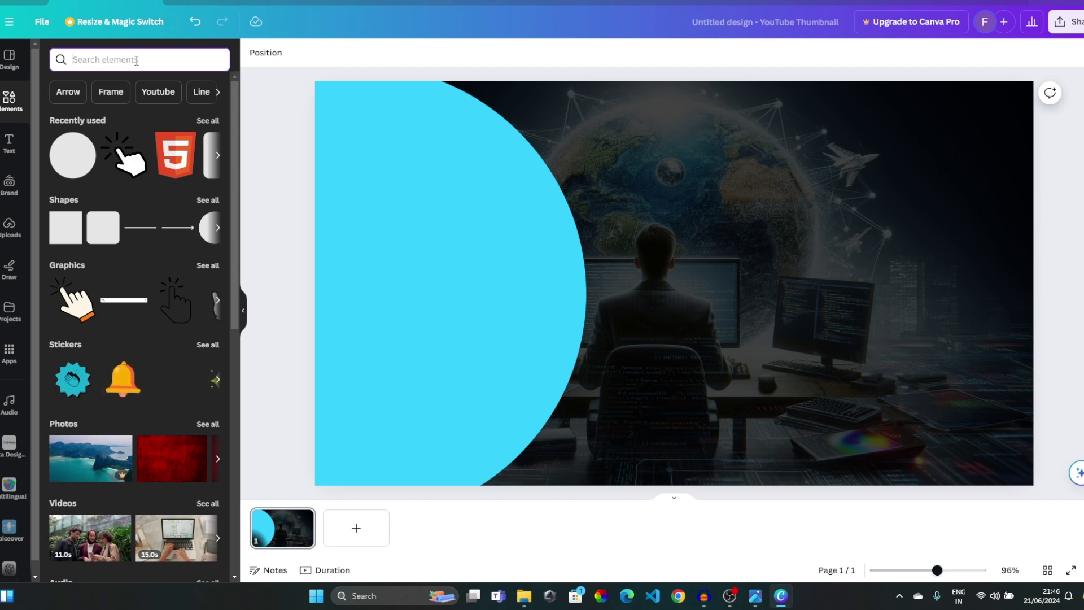
text(fra)
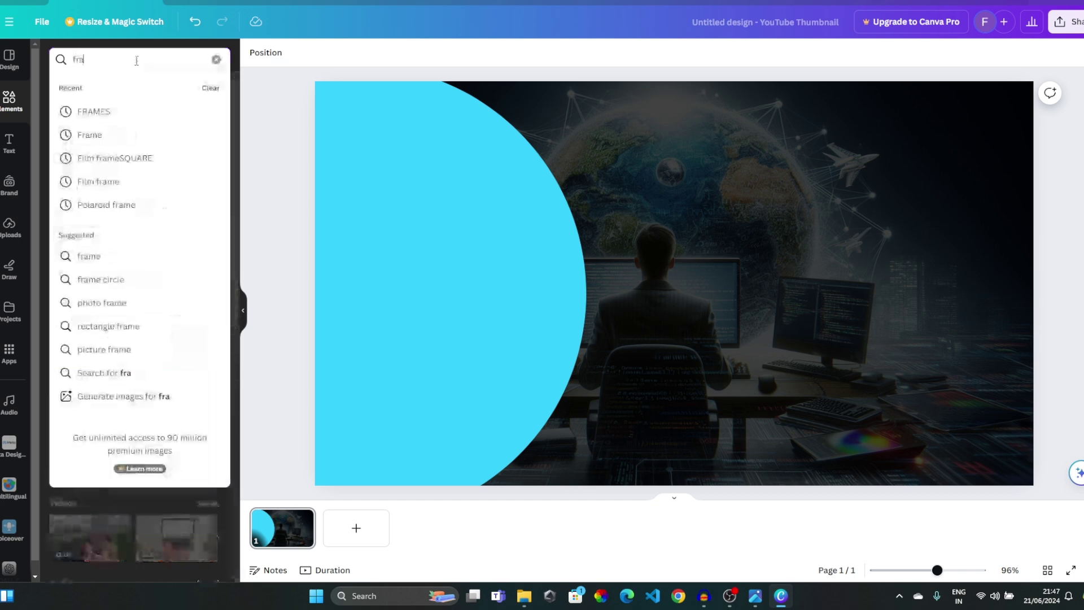
click(102, 116)
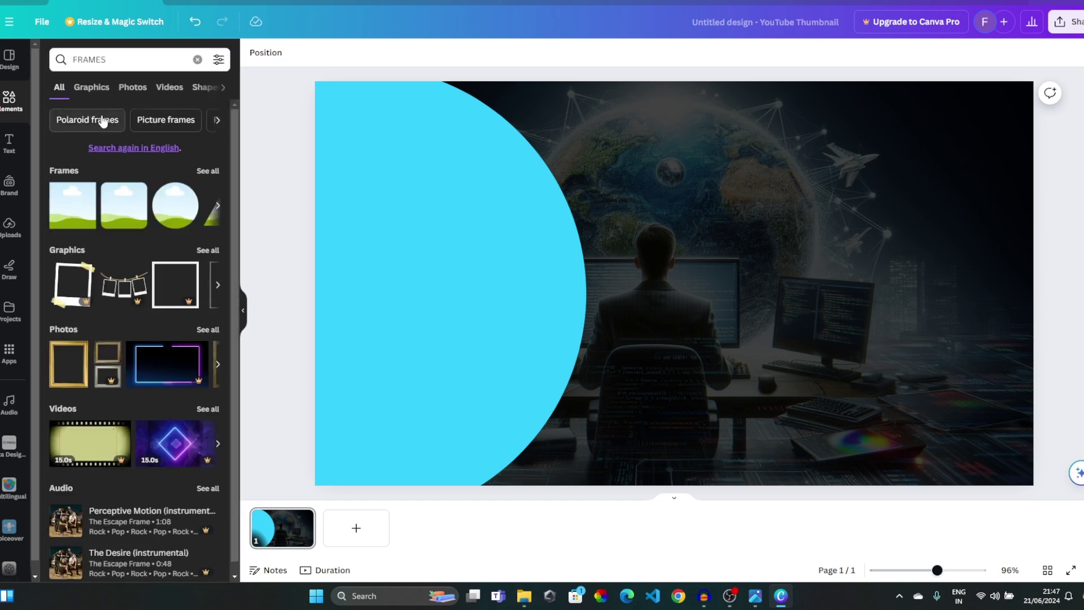
drag(178, 215, 368, 190)
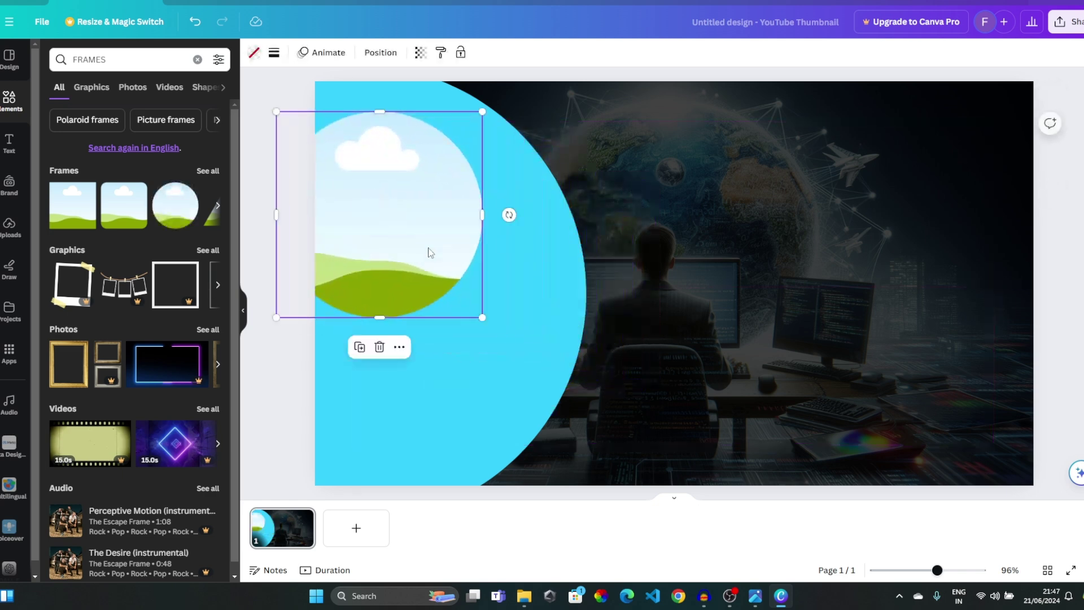
Enlarge the circular frame and center it inside the blue circle, leaving a thin blue rim along its curved right edge.
drag(482, 319, 779, 392)
drag(574, 319, 452, 277)
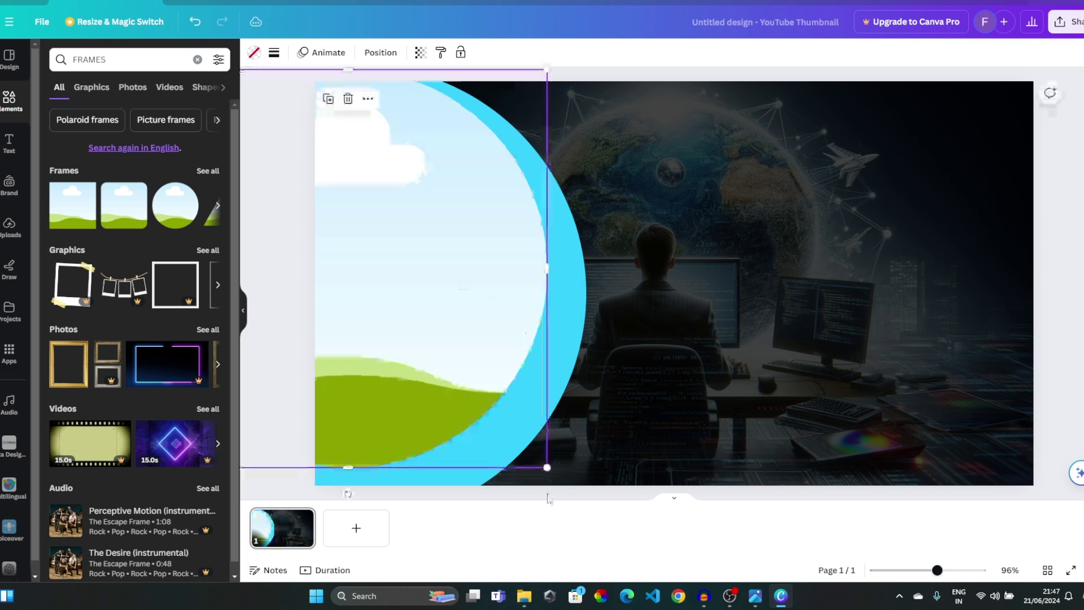
drag(541, 467, 570, 520)
mouse_move(527, 346)
mouse_down()
mouse_move(527, 368)
mouse_move(534, 346)
mouse_up()
click(709, 280)
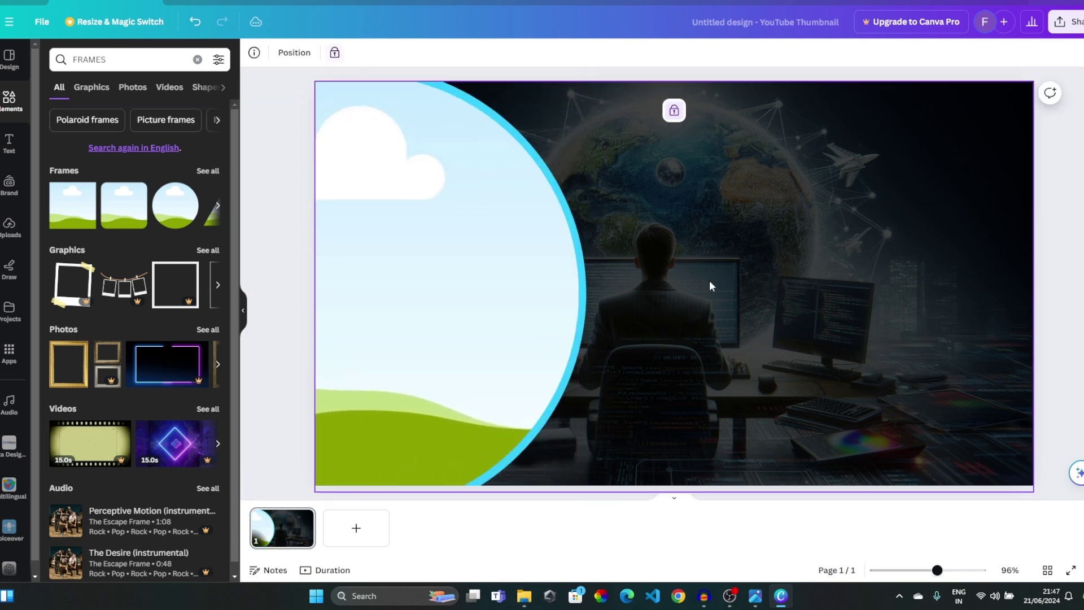
Fill the circular frame with the uploaded image of a man facing a robot head and rotate the frame 5°.
click(513, 206)
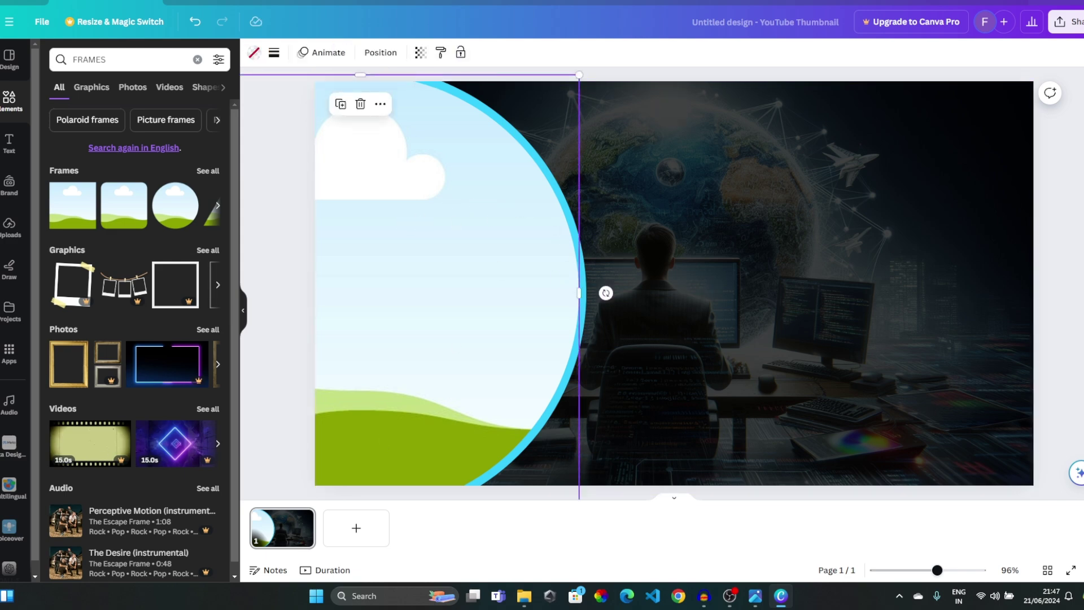
click(9, 235)
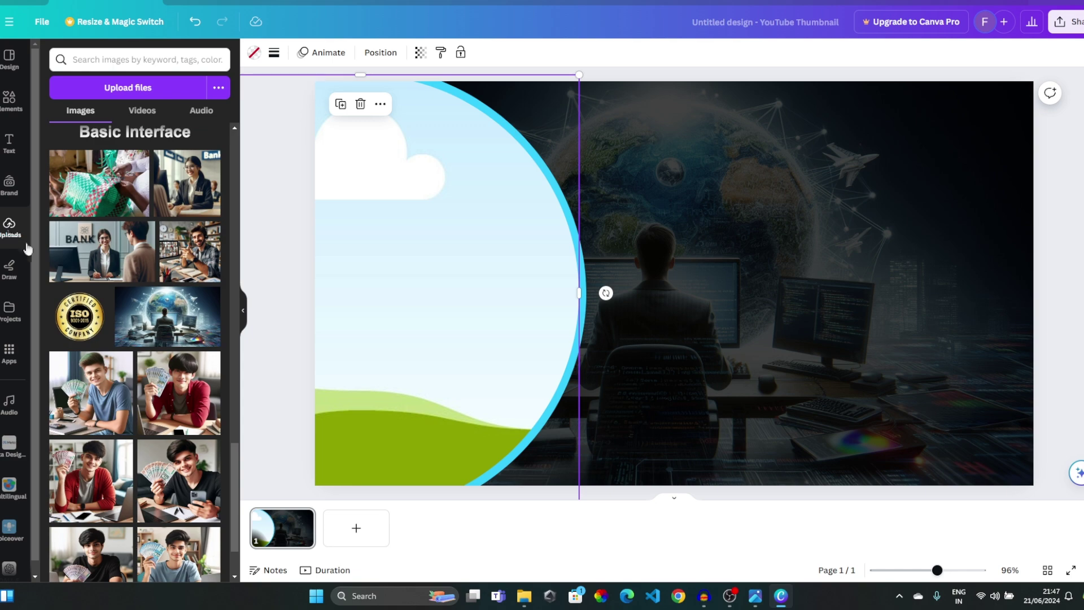
scroll(174, 350, down, 15)
scroll(175, 354, down, 15)
scroll(174, 354, down, 15)
scroll(174, 354, down, 15)
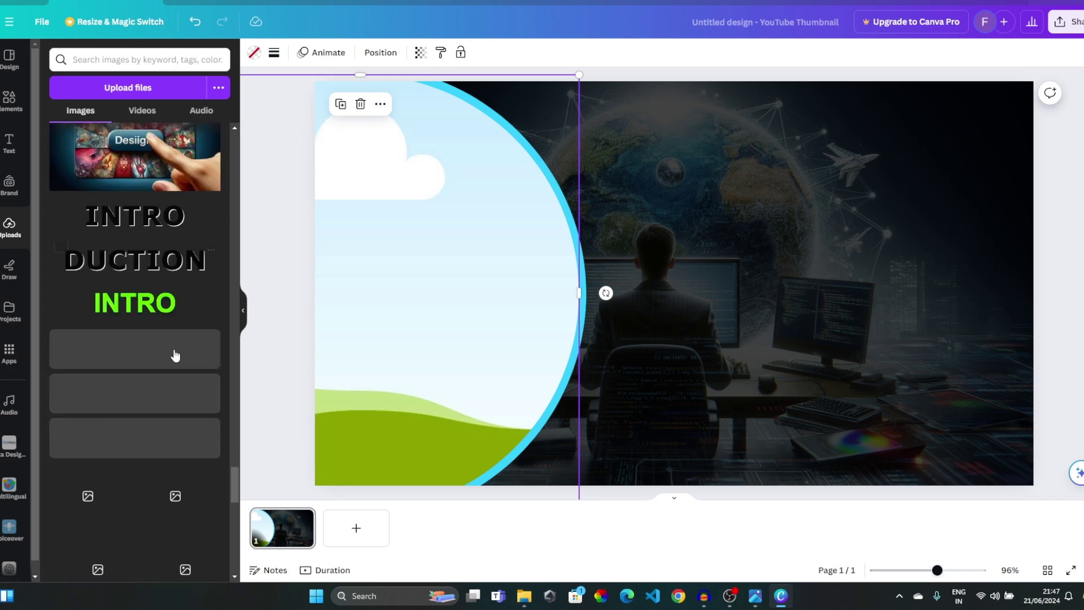
scroll(175, 354, down, 10)
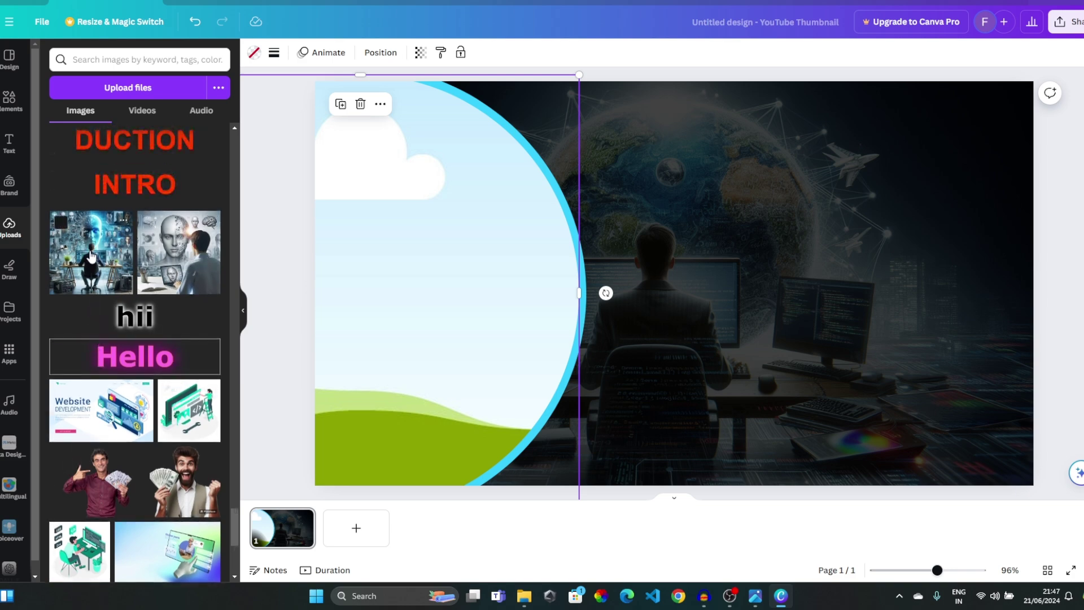
drag(178, 251, 377, 258)
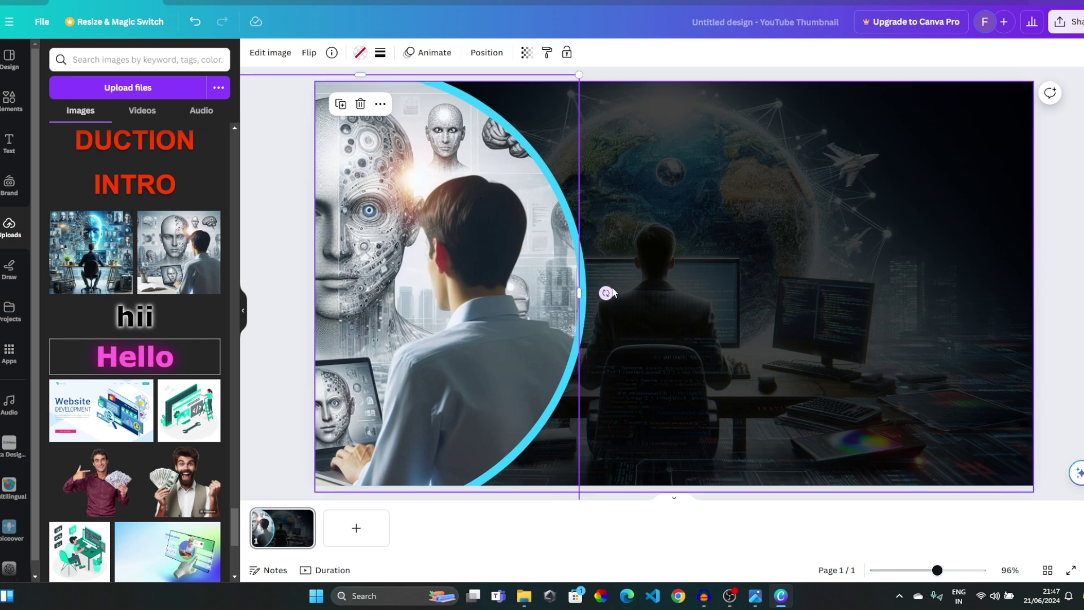
drag(607, 292, 615, 302)
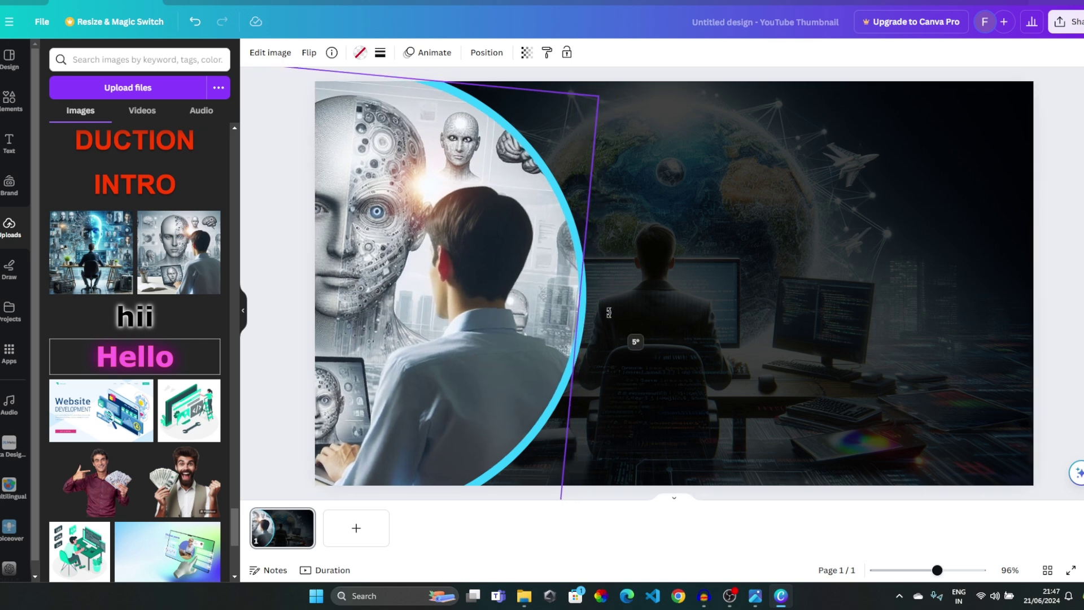
click(669, 307)
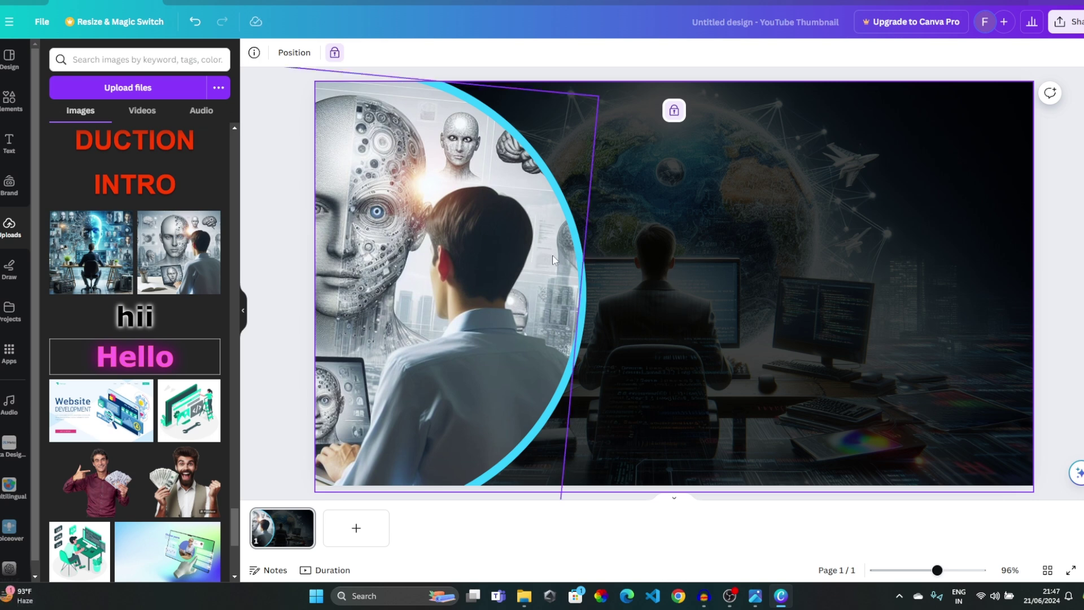
click(673, 110)
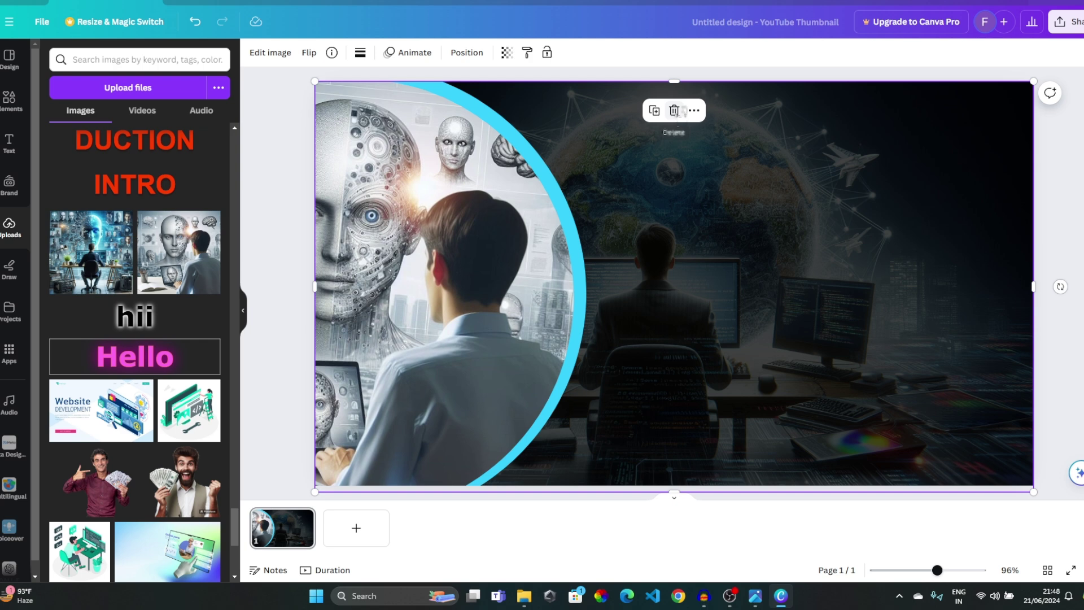
click(547, 53)
Move the picture frame farther off the page's left edge to expose a wide blue crescent, and unlock the blue circle.
click(531, 149)
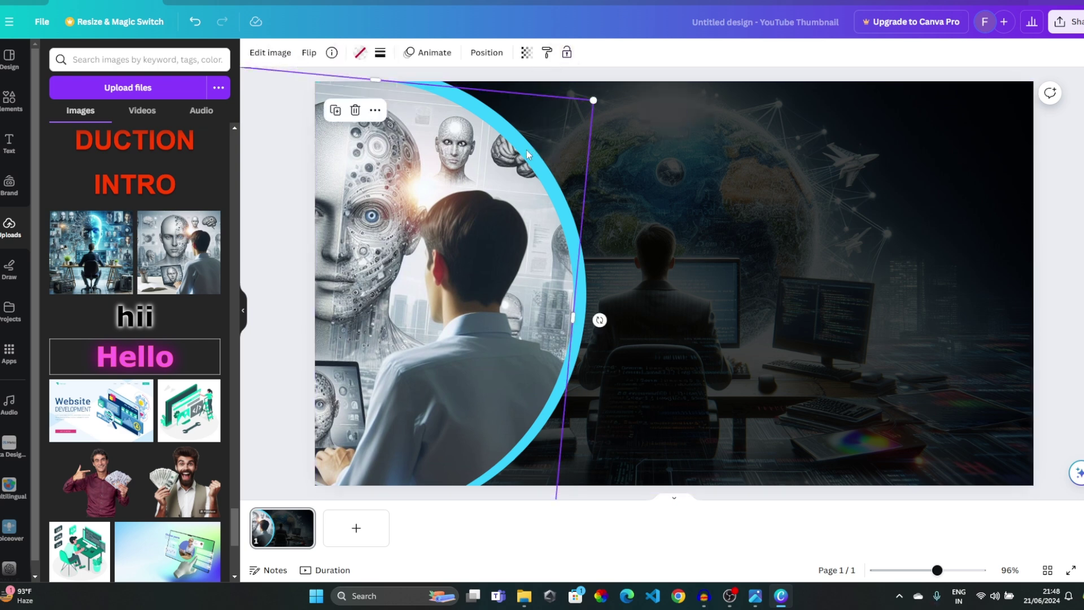
click(525, 185)
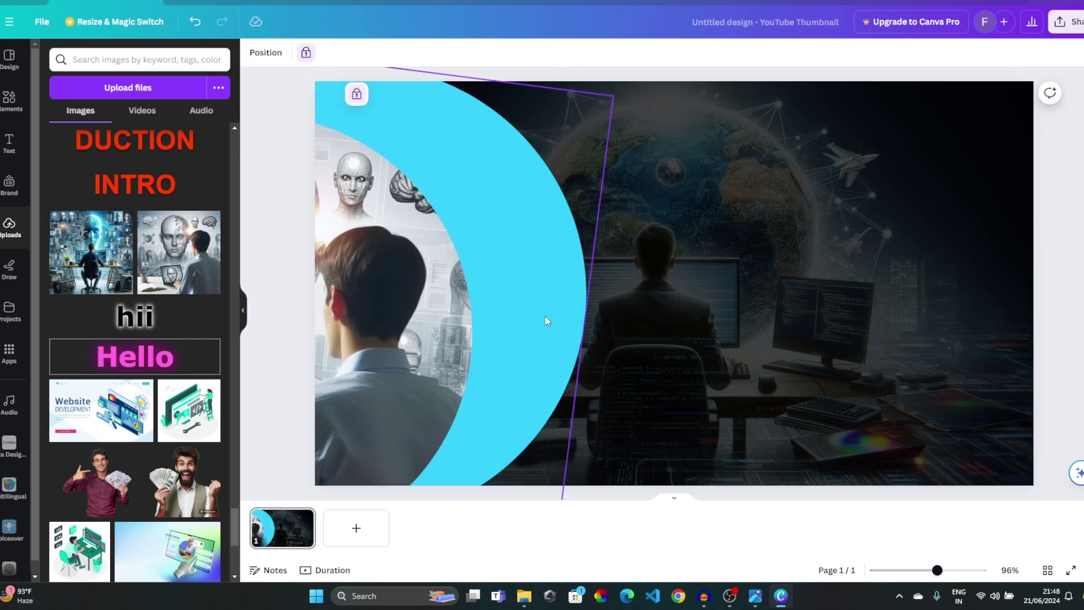
click(466, 138)
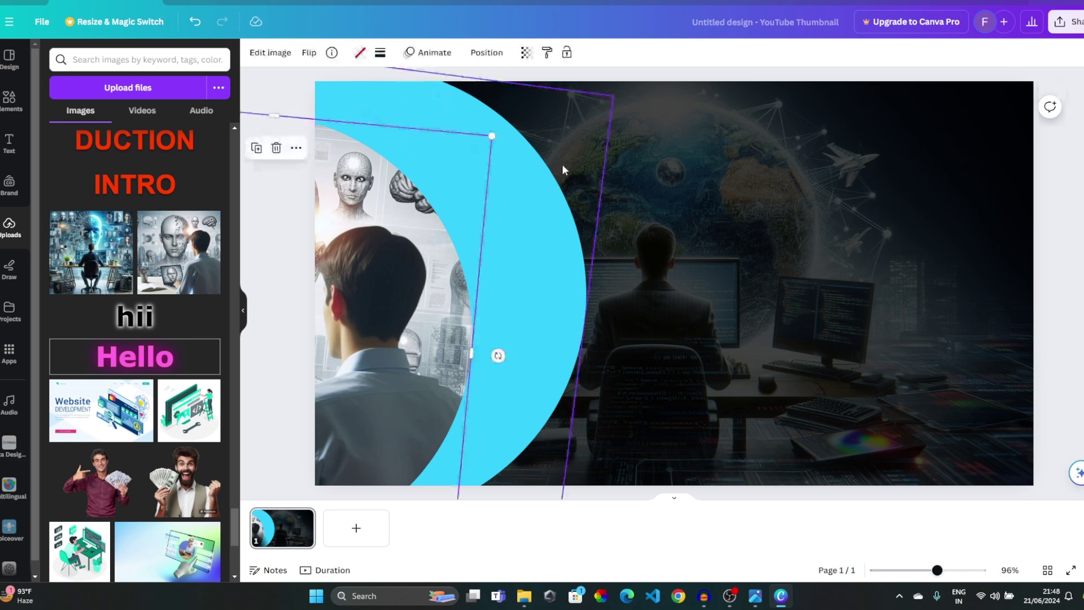
click(462, 116)
click(584, 320)
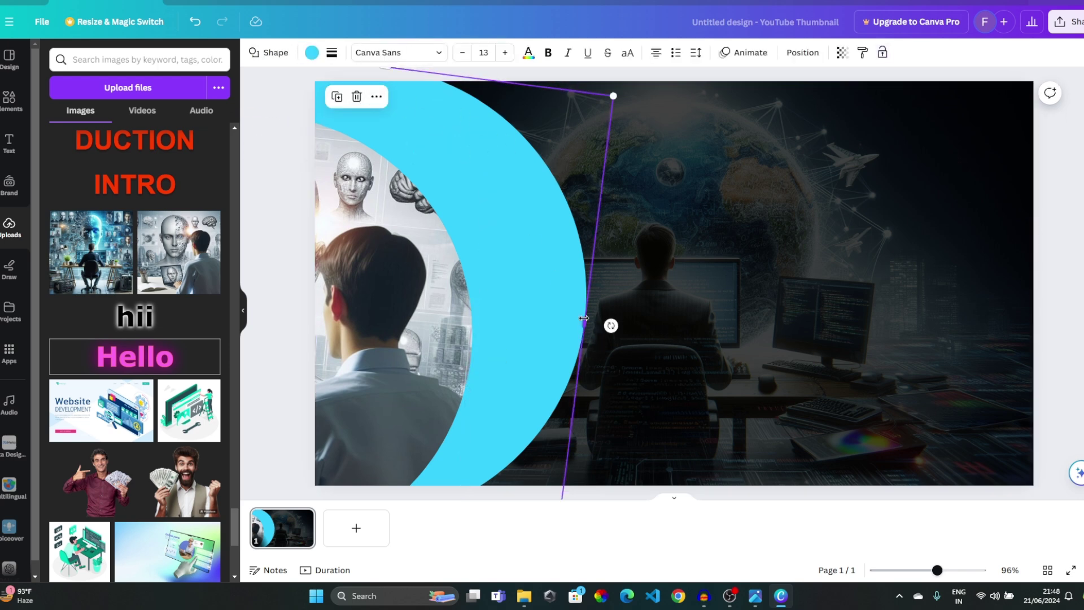